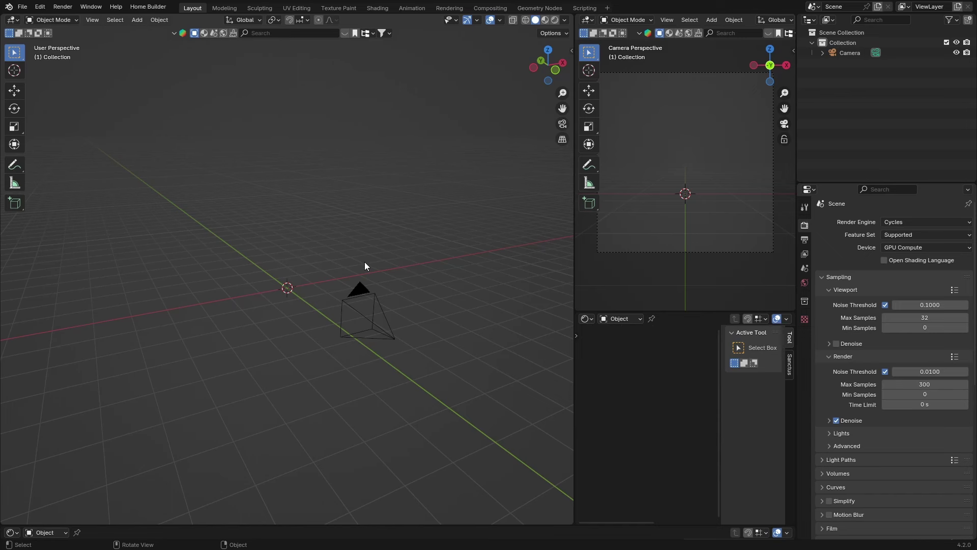
Step: Add a plane and scale it up into a large ground surface
key("shift+a")
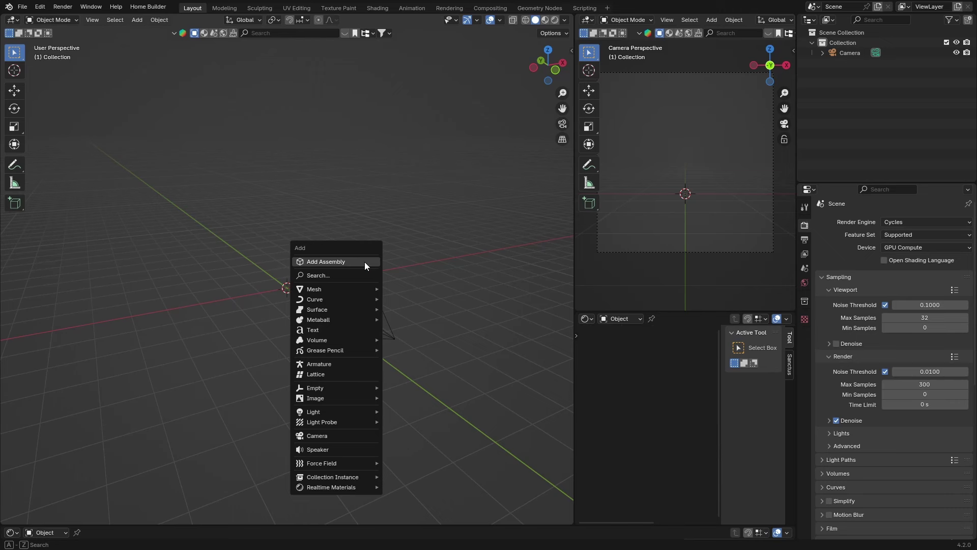
mouse_move(339, 289)
left_click(396, 286)
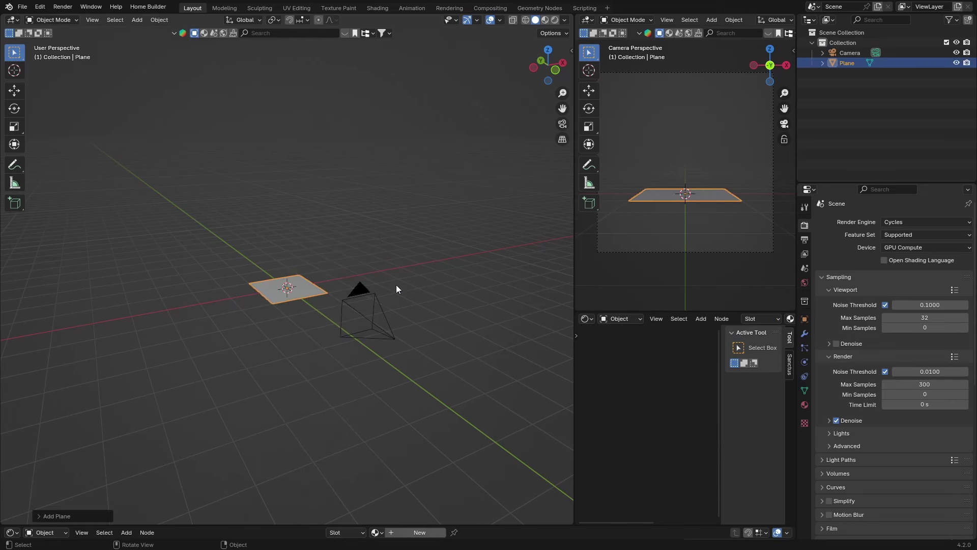
key("s")
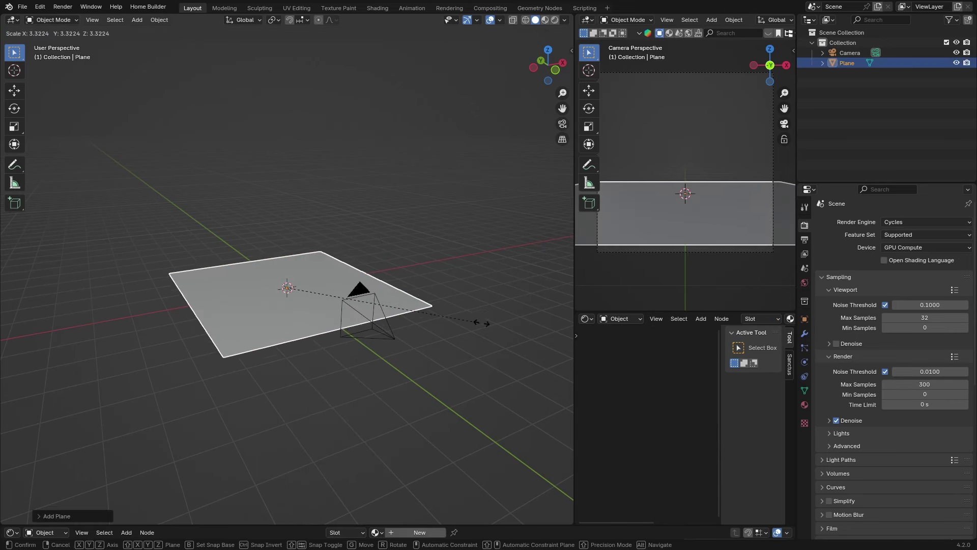
left_click(241, 270)
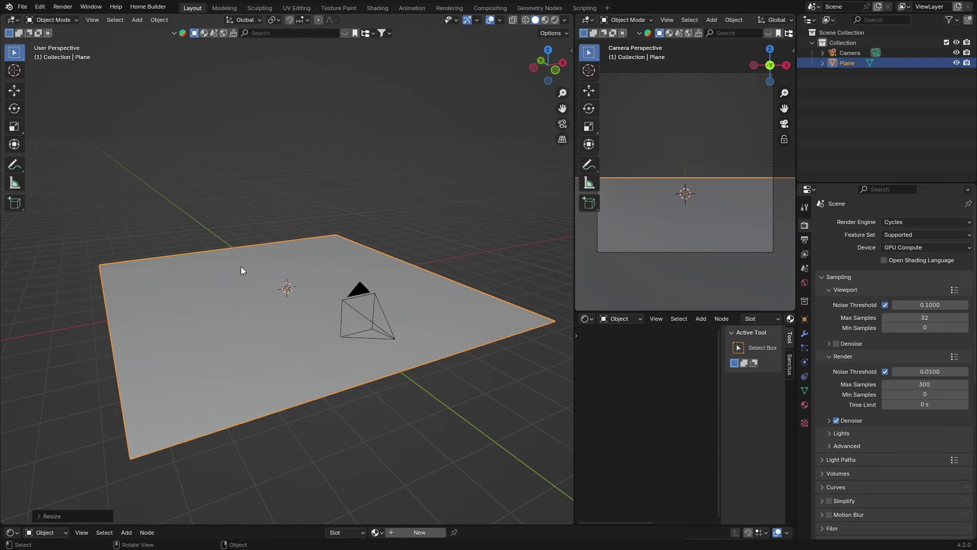
middle_click_drag(237, 278, 166, 285)
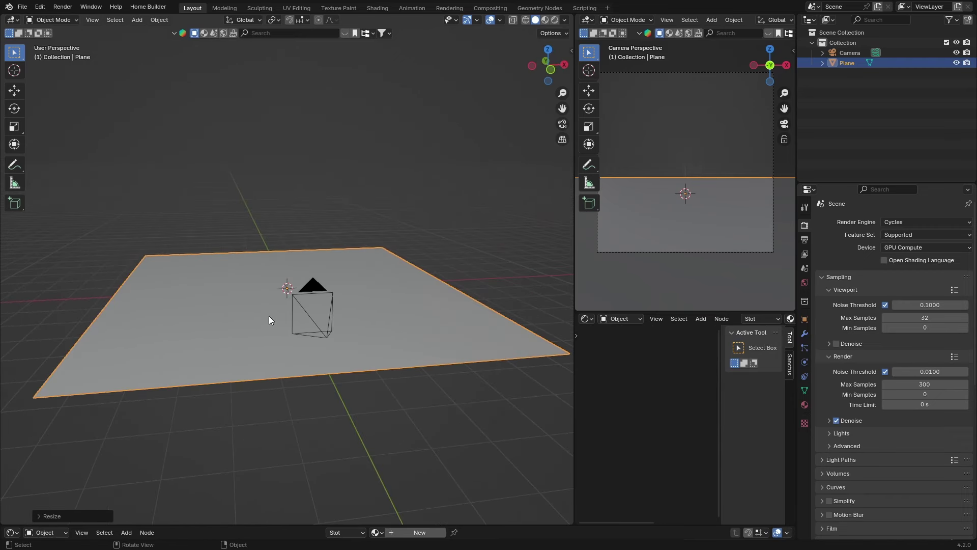
Step: Subdivide the plane in Edit Mode with 50 cuts
key("Tab")
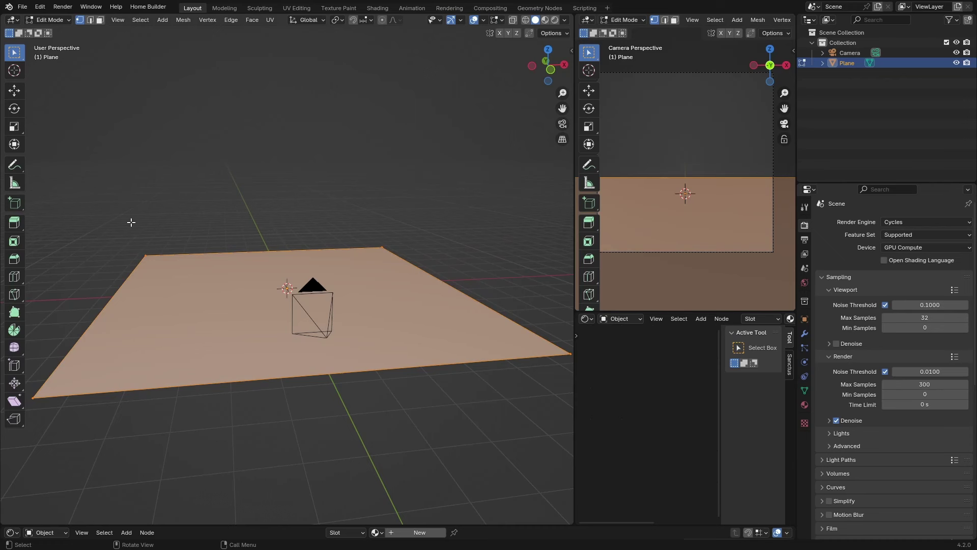
right_click(148, 282)
left_click(149, 283)
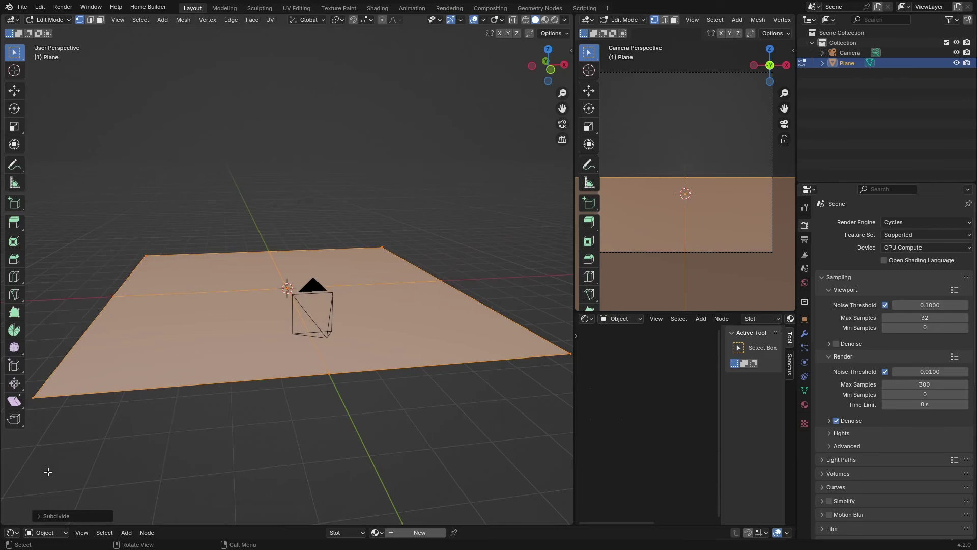
left_click(36, 517)
left_click(121, 446)
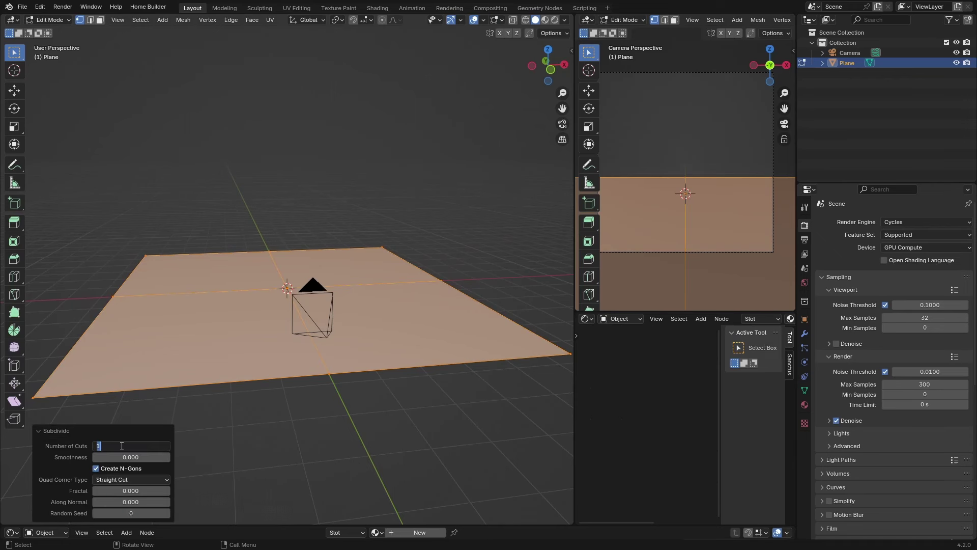
type("50")
key("Return")
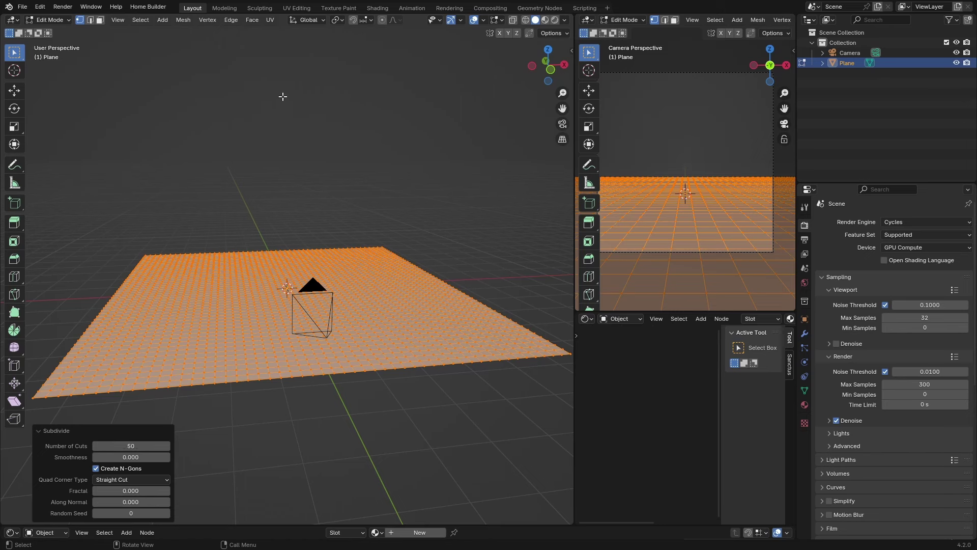
Step: Enable Smooth proportional editing and raise a first soft bulge near the plane's centre
left_click(381, 20)
left_click(399, 20)
key("alt+a")
left_click(253, 293)
key("g")
scroll(254, 293, "down", 4)
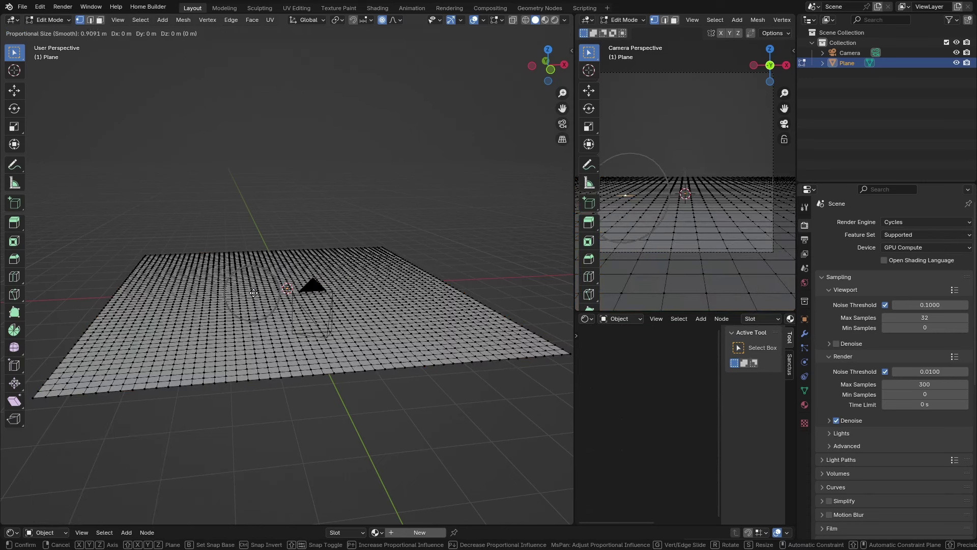
scroll(254, 293, "down", 4)
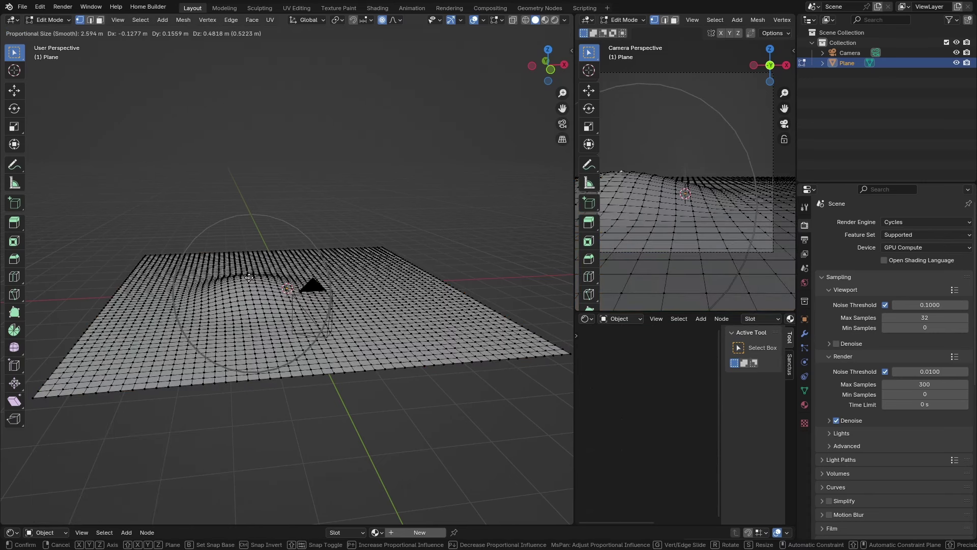
left_click(249, 287)
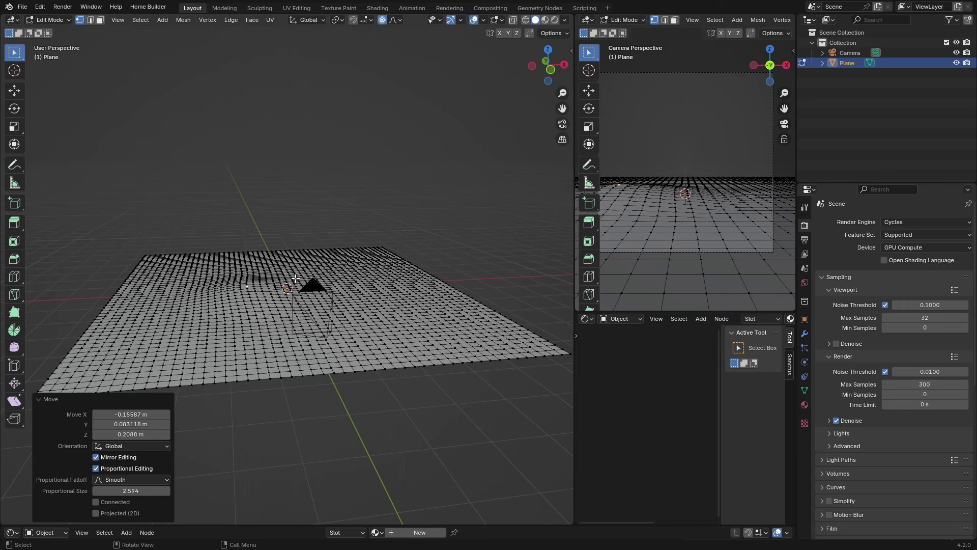
Step: Lift and reshape the bulge into a rounded hill
key("g")
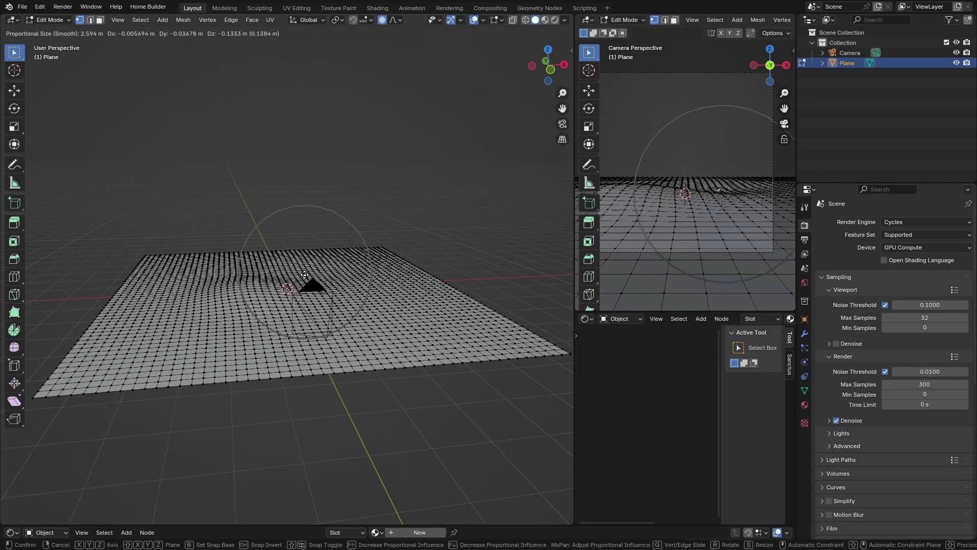
left_click(306, 260)
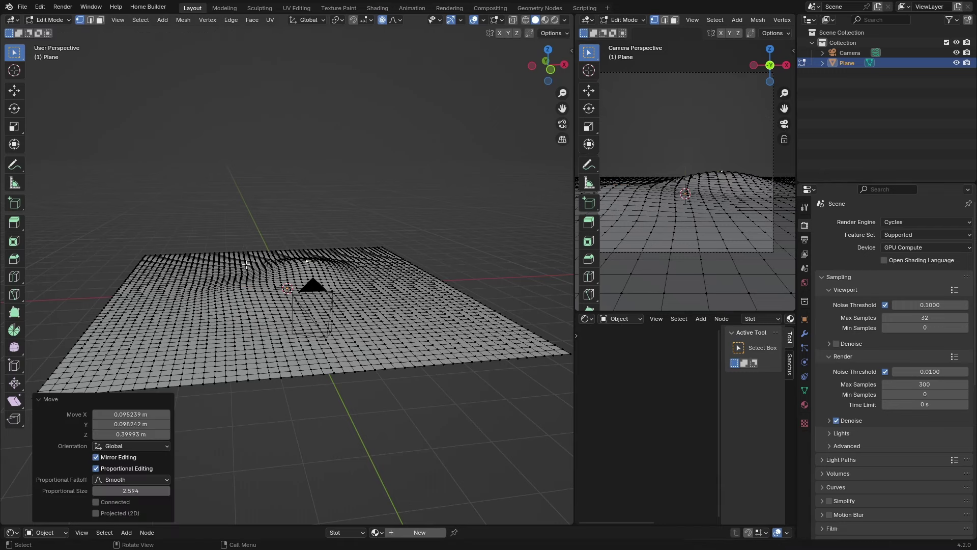
key("g")
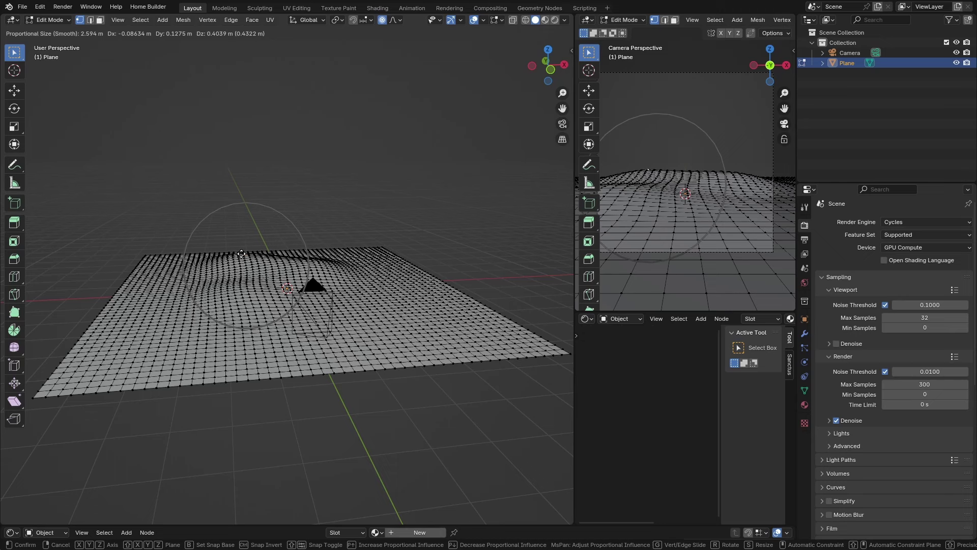
left_click(240, 254)
left_click(315, 305)
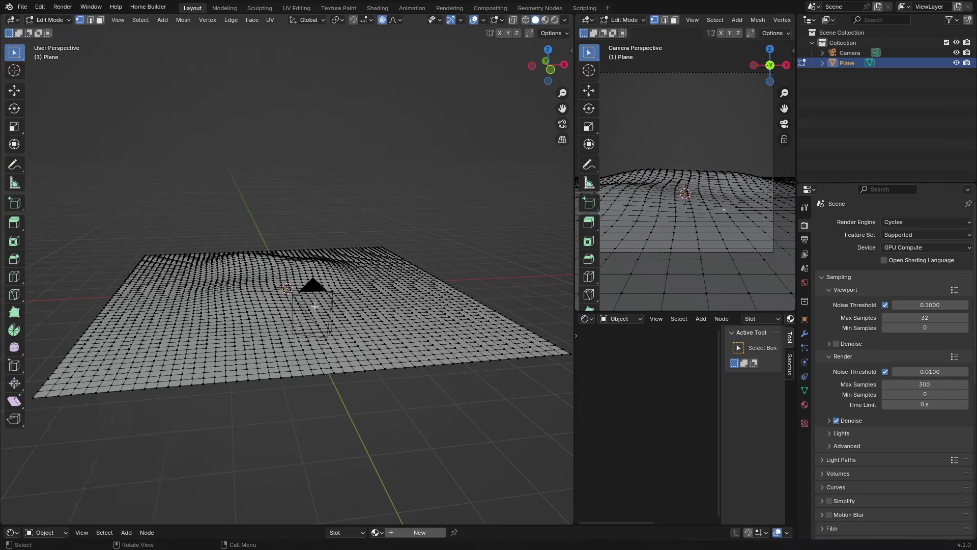
key("g")
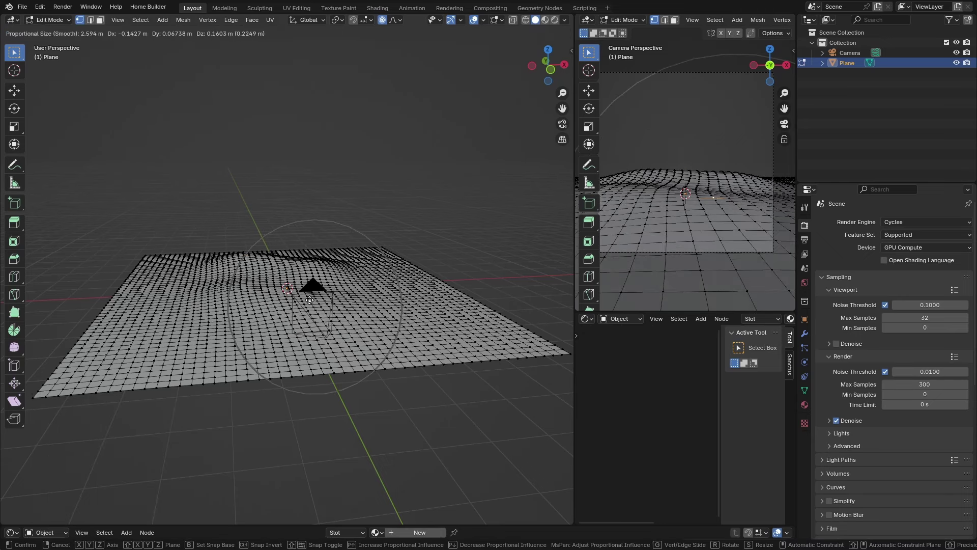
left_click(311, 301)
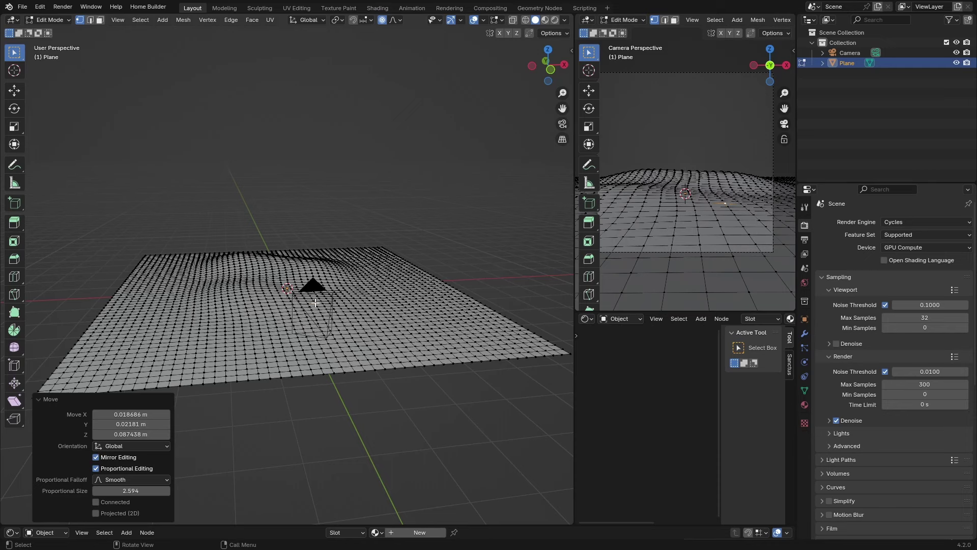
Step: Raise taller, wider hills toward the plane's far edge
left_click(314, 255)
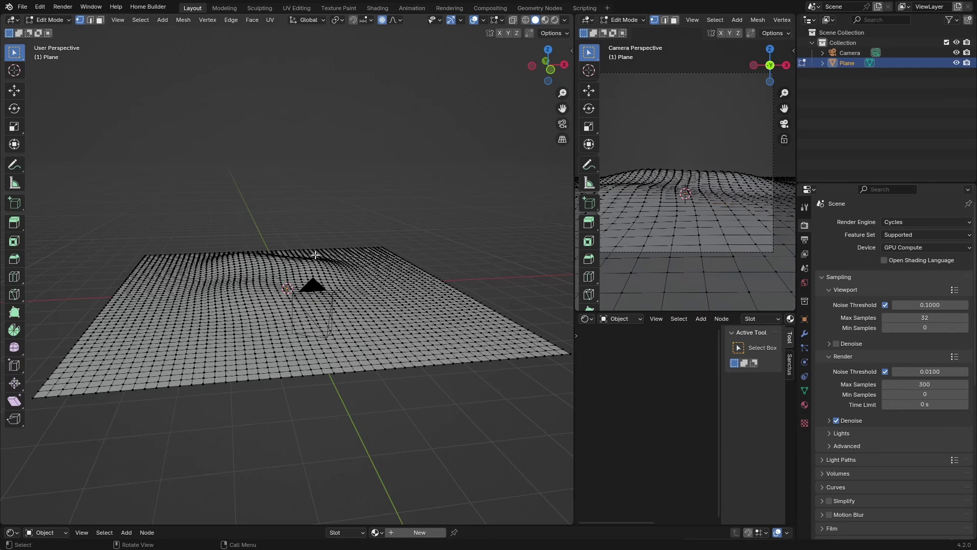
key("g")
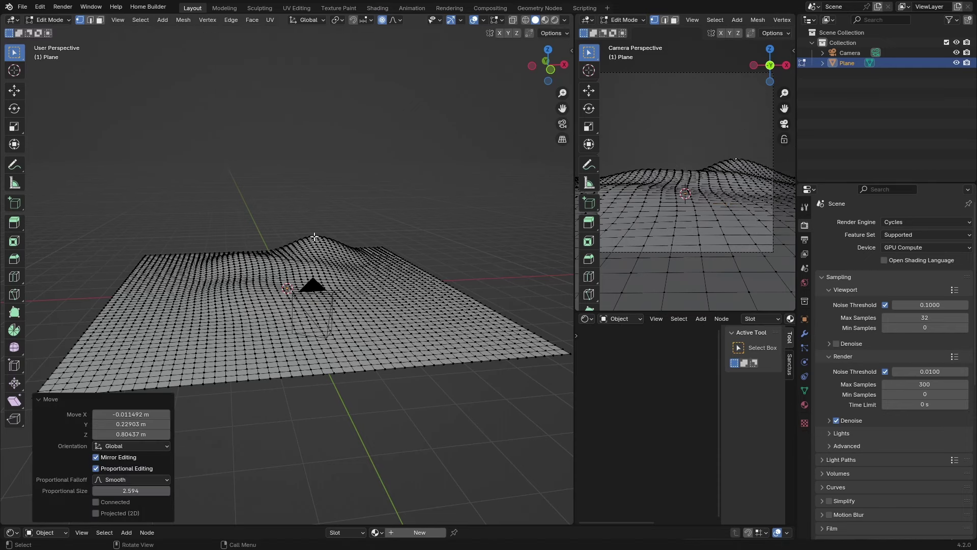
left_click(313, 237)
middle_click_drag(232, 254, 231, 224)
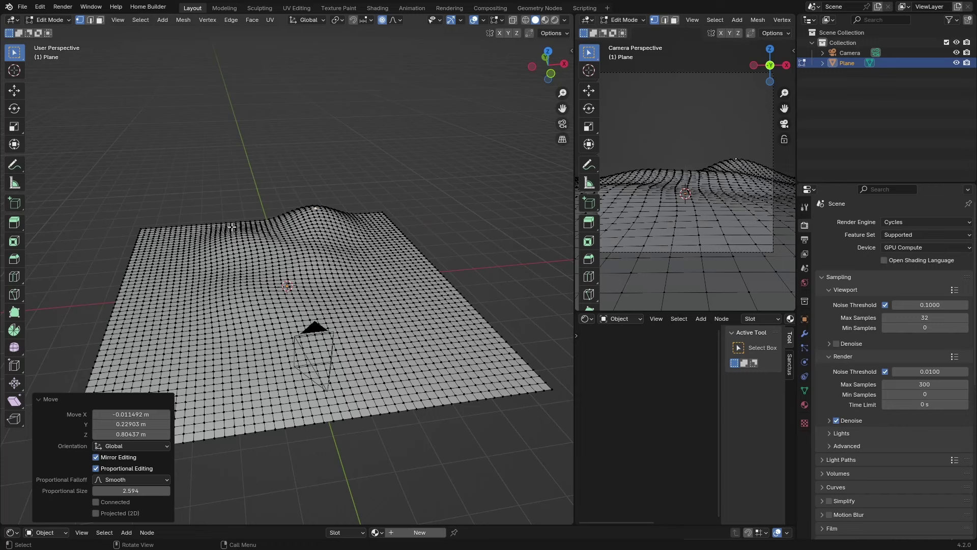
key("g")
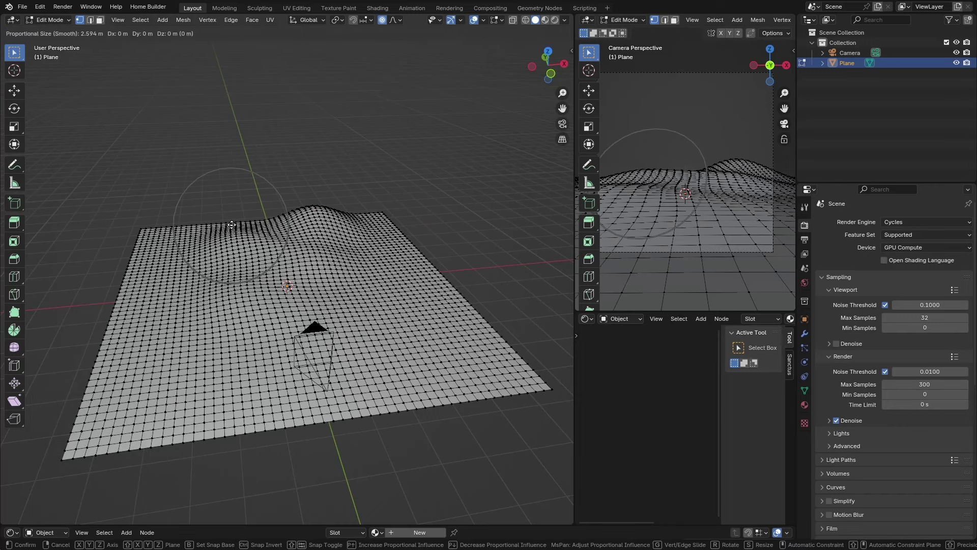
scroll(232, 219, "down", 4)
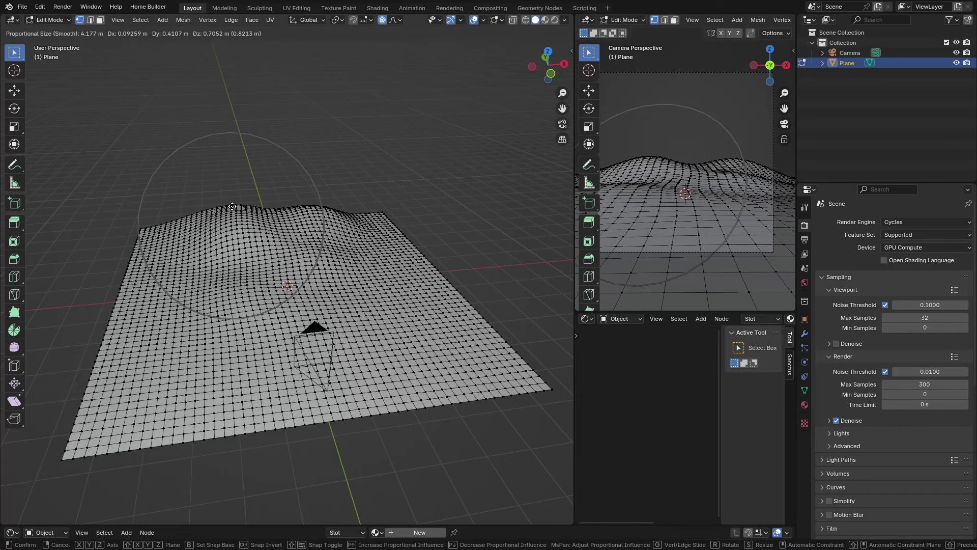
left_click(231, 210)
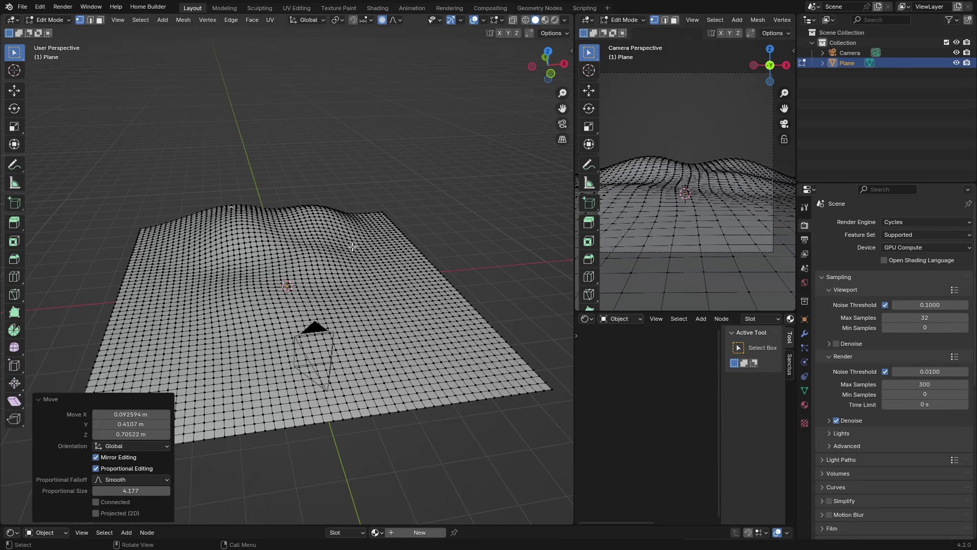
Step: Return to Object Mode and shade the hilly plane smooth
key("Tab")
right_click(230, 277)
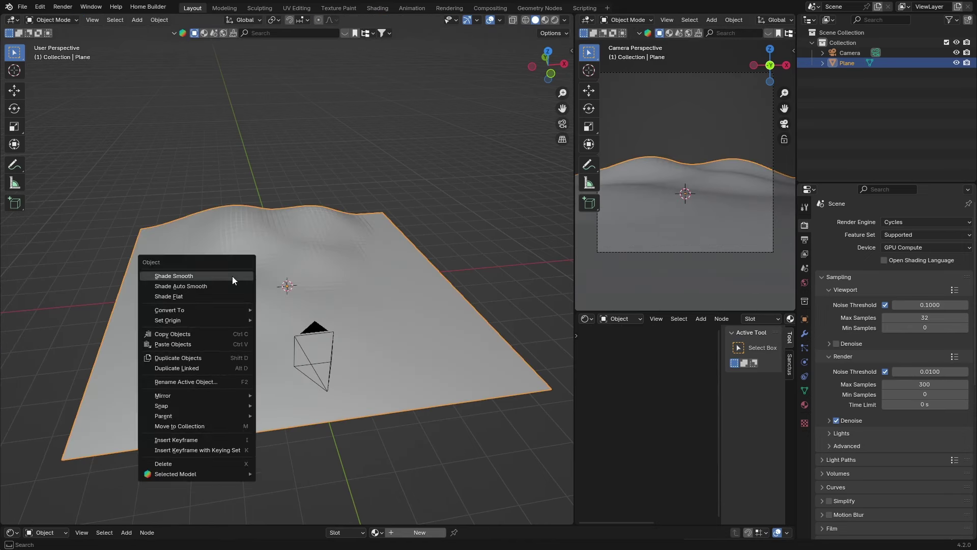
left_click(232, 275)
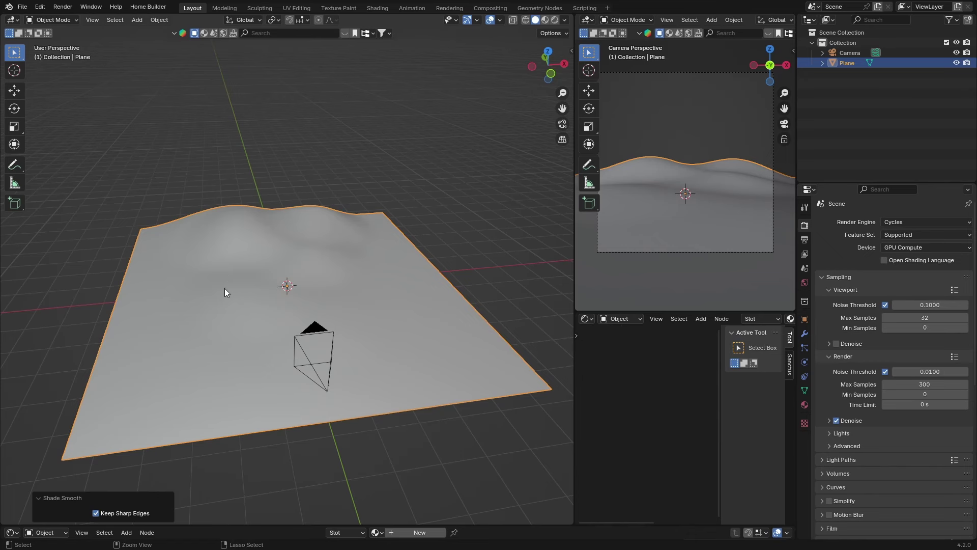
Step: Apply the plane's scale and keep Cycles as the render engine
key("ctrl+a")
left_click(202, 308)
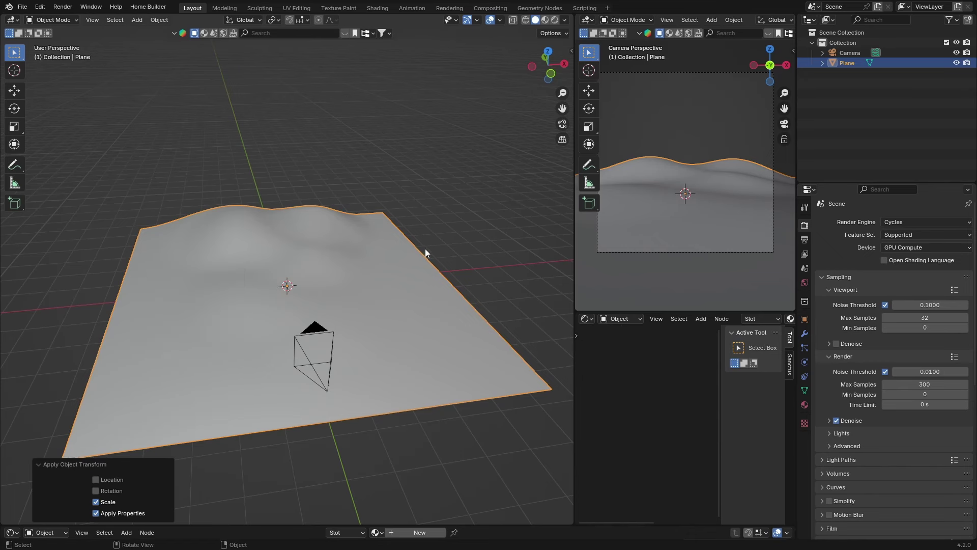
left_click(903, 222)
left_click(902, 222)
middle_click_drag(286, 269, 285, 259)
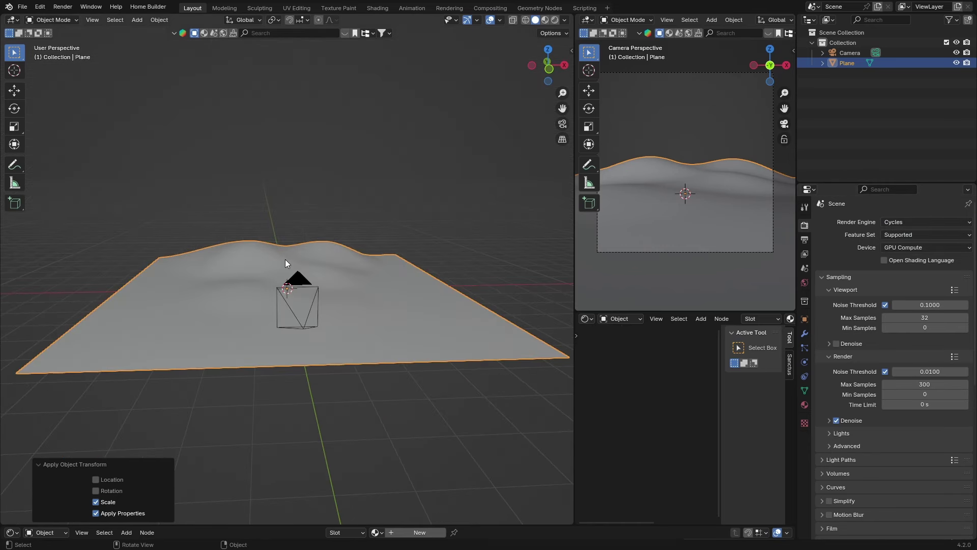
Step: Import the glTF character Sketchfab_model and begin scaling it down toward 0.7
left_click(20, 7)
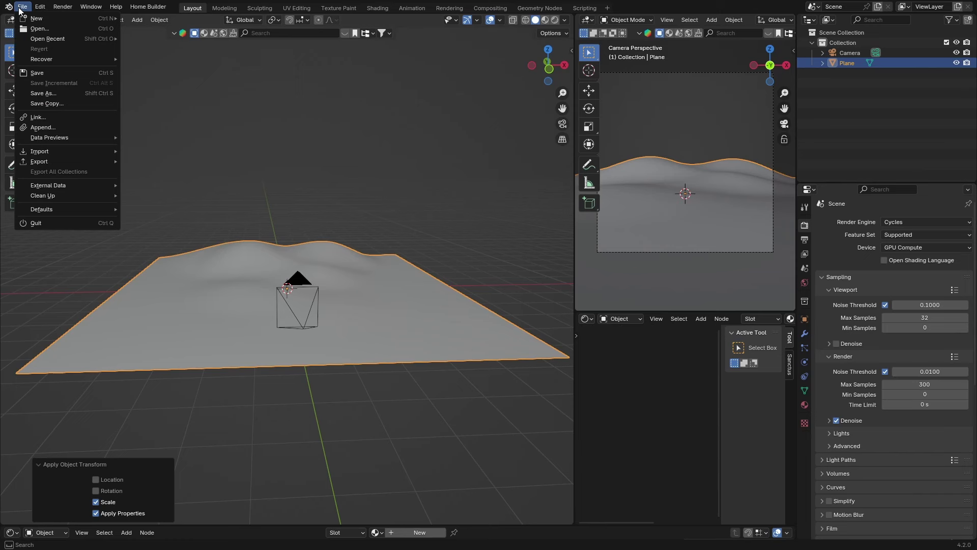
mouse_move(49, 155)
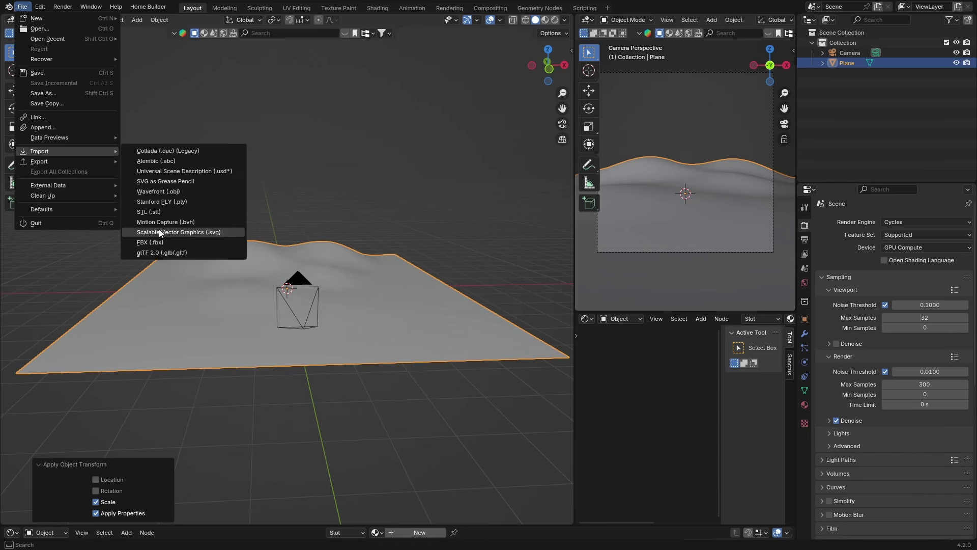
left_click(166, 252)
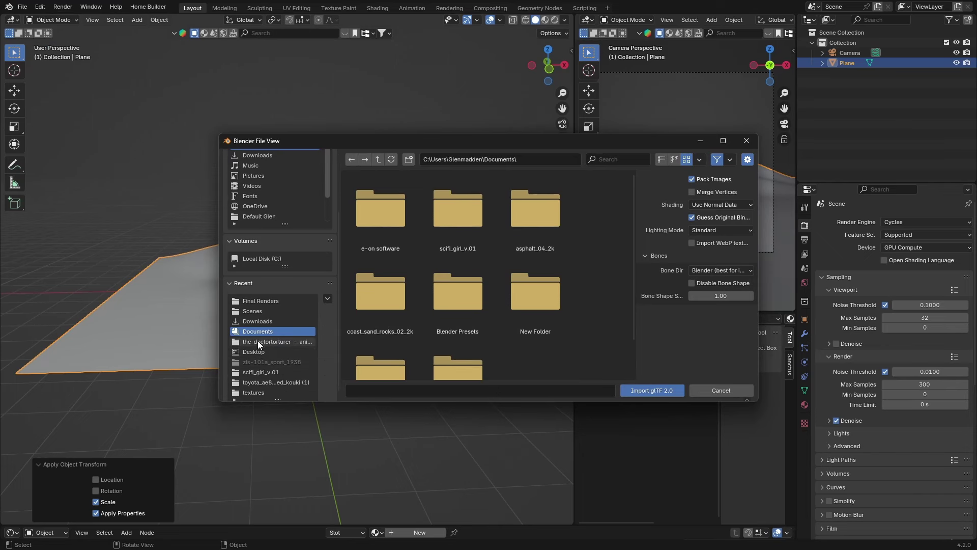
left_click(258, 341)
double_click(451, 228)
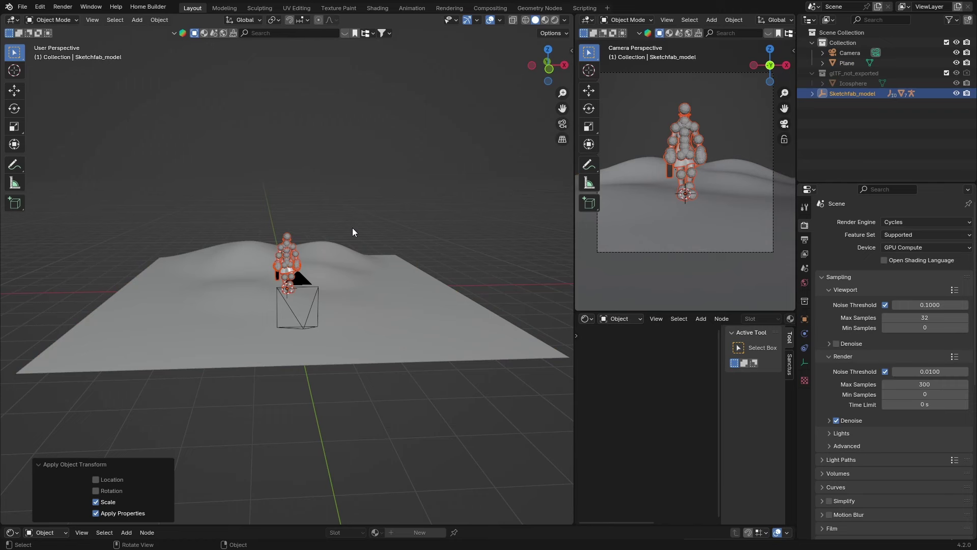
key("s")
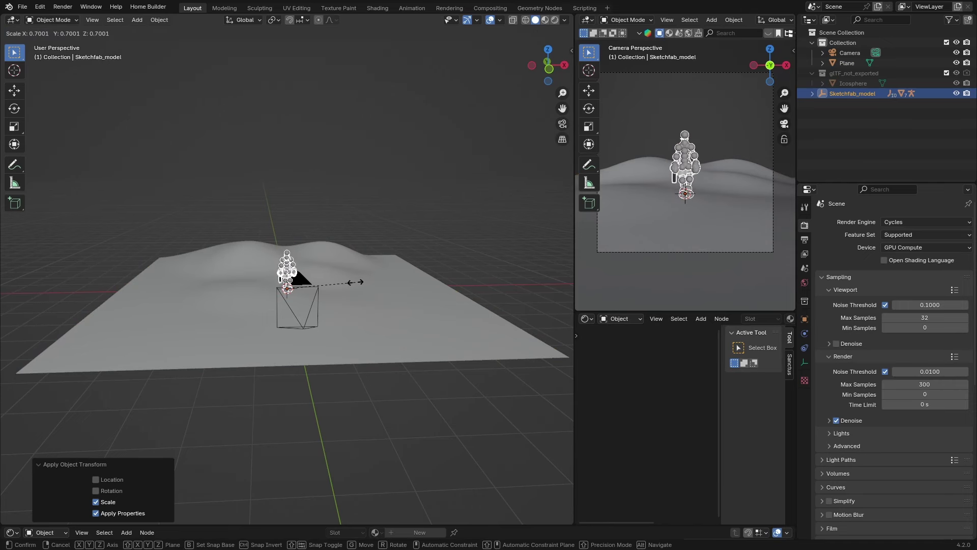
Step: Confirm the character at about 0.7 scale and view through the camera with overlays hidden
left_click(334, 274)
left_click(316, 258)
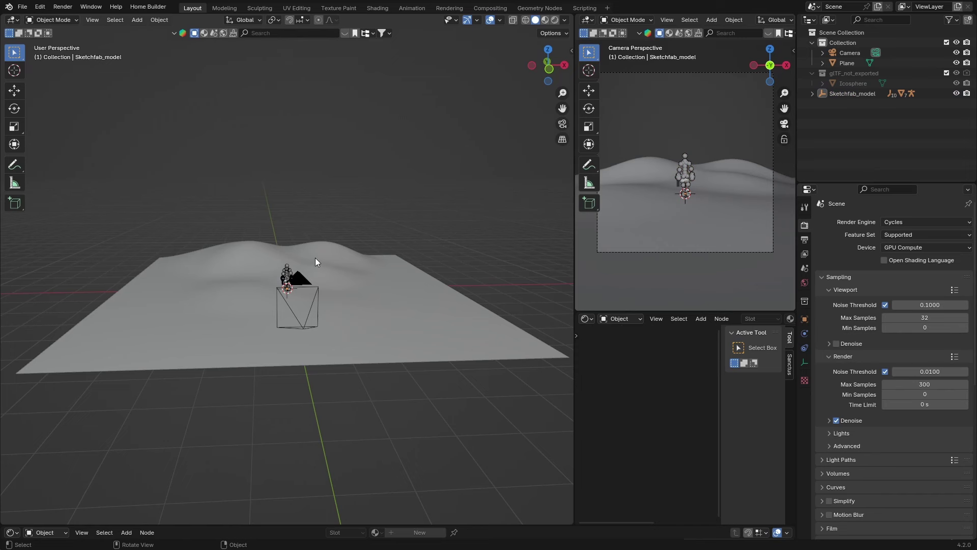
scroll(316, 258, "up", 4)
left_click(562, 123)
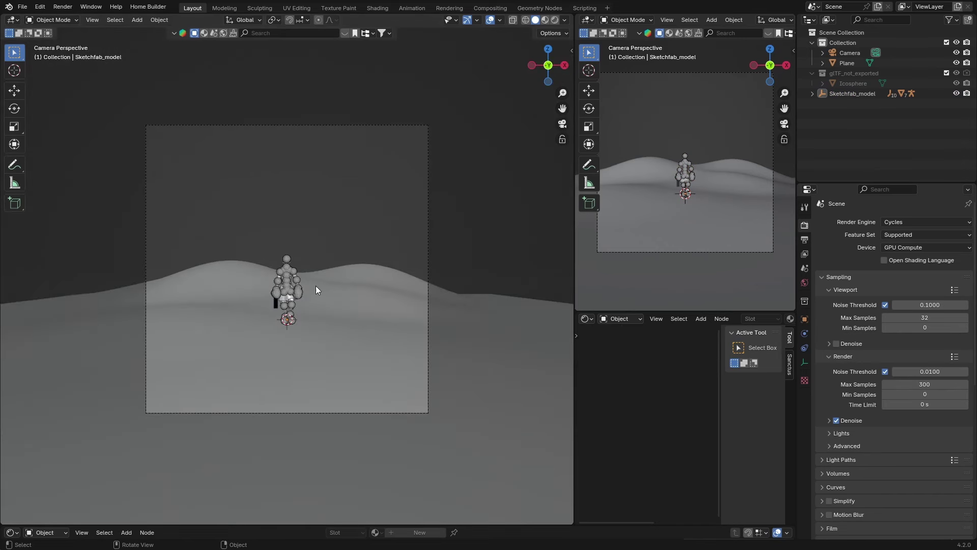
key("shift+alt+z")
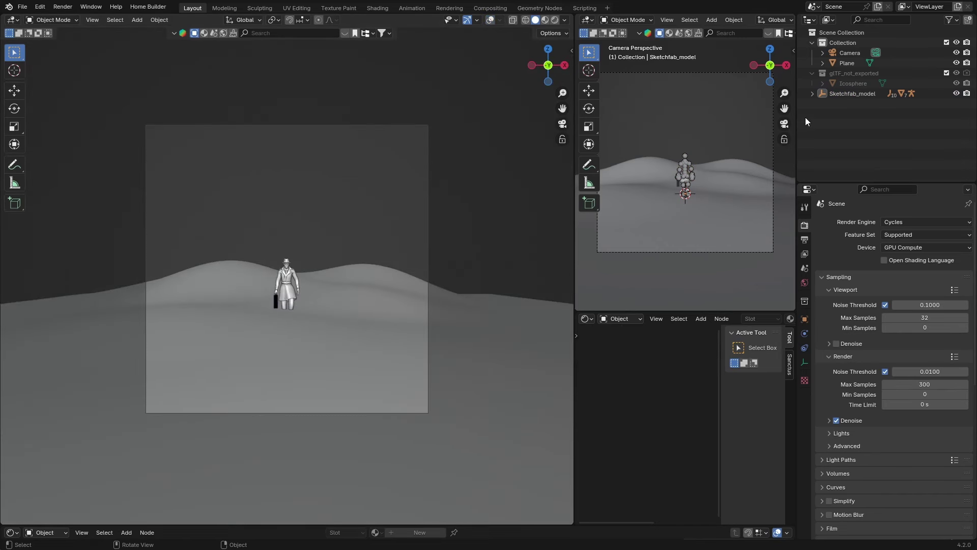
Step: Scale the character by 1.224, rotate it -177° on Z, and nudge it forward and up
left_click(844, 96)
key("s")
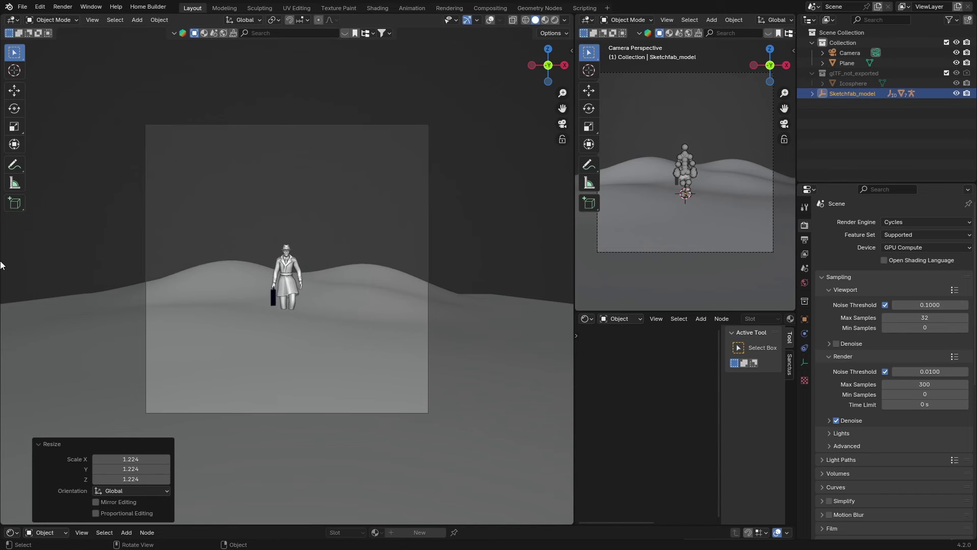
left_click(15, 108)
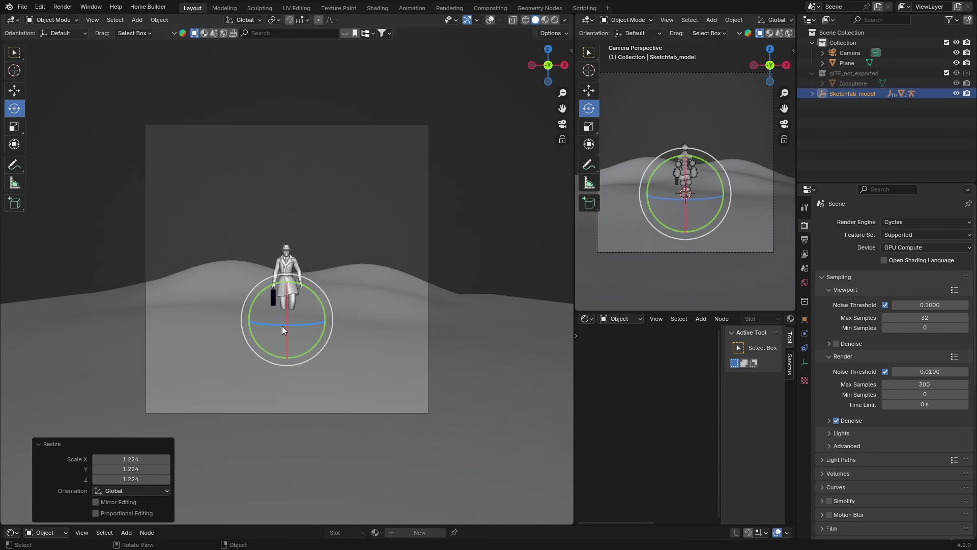
left_click_drag(279, 323, 349, 290)
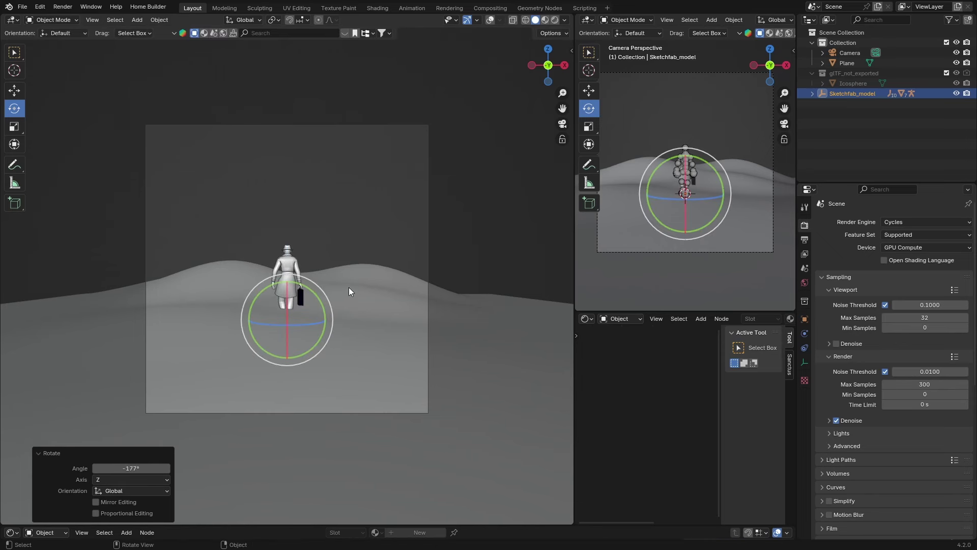
key("g")
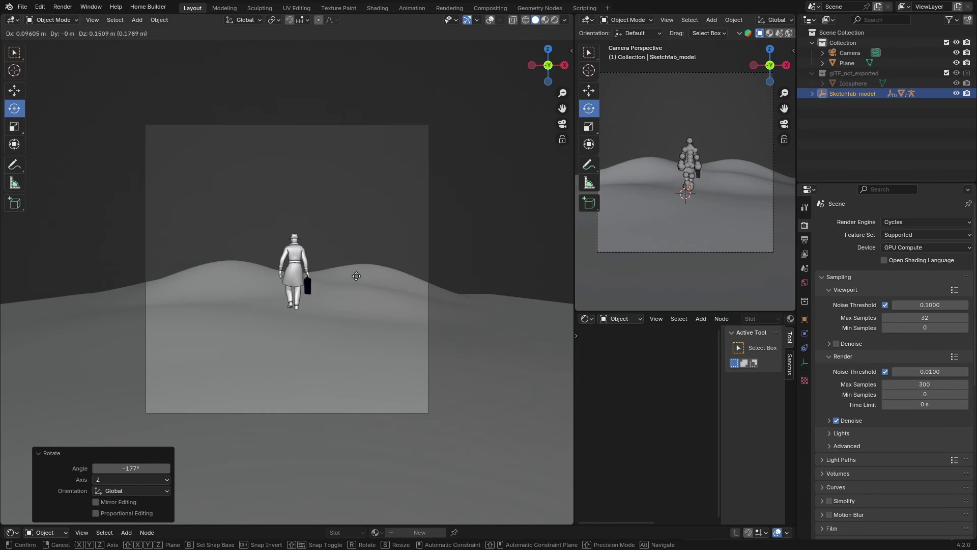
left_click(357, 276)
left_click(484, 219)
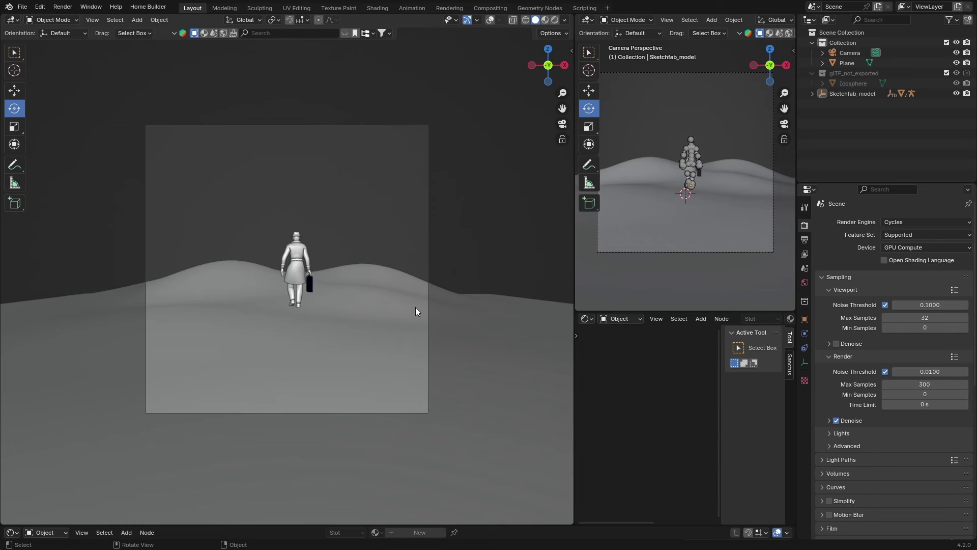
Step: Set the World background colour to black by dropping its Value to 0
left_click(803, 284)
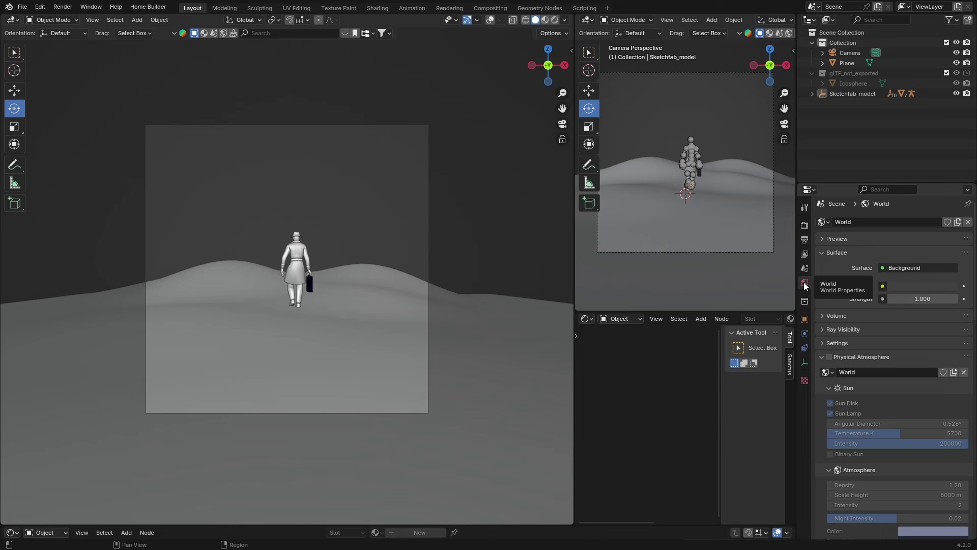
left_click(917, 286)
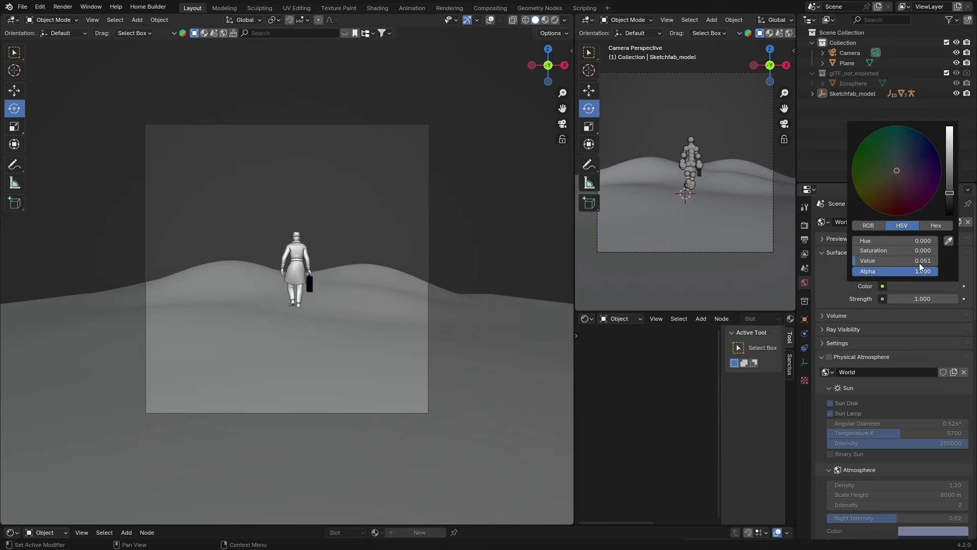
left_click_drag(946, 201, 949, 214)
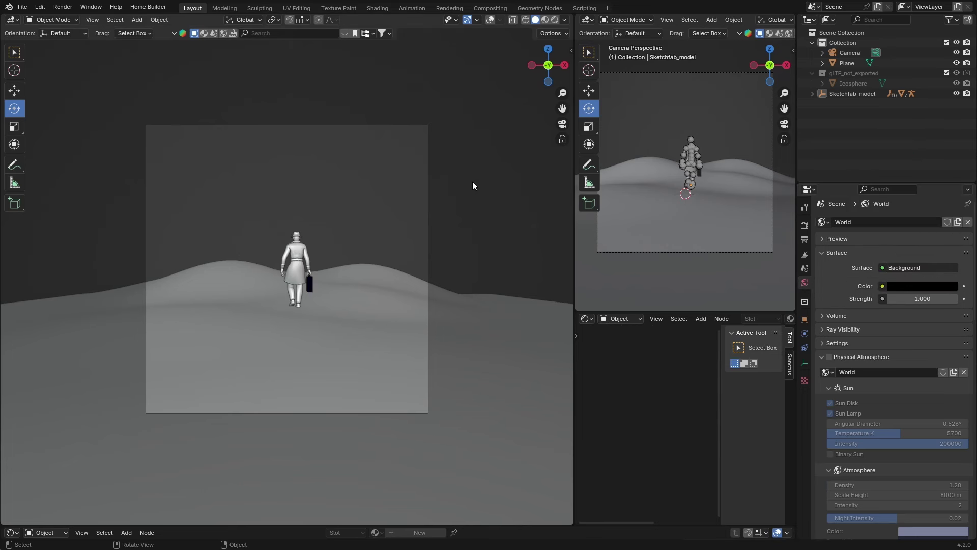
left_click(256, 326)
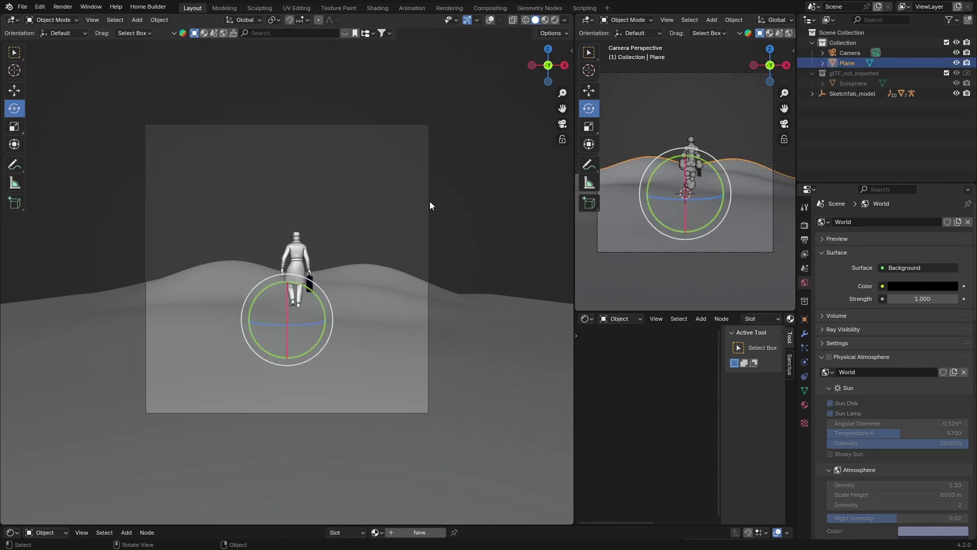
left_click(469, 208)
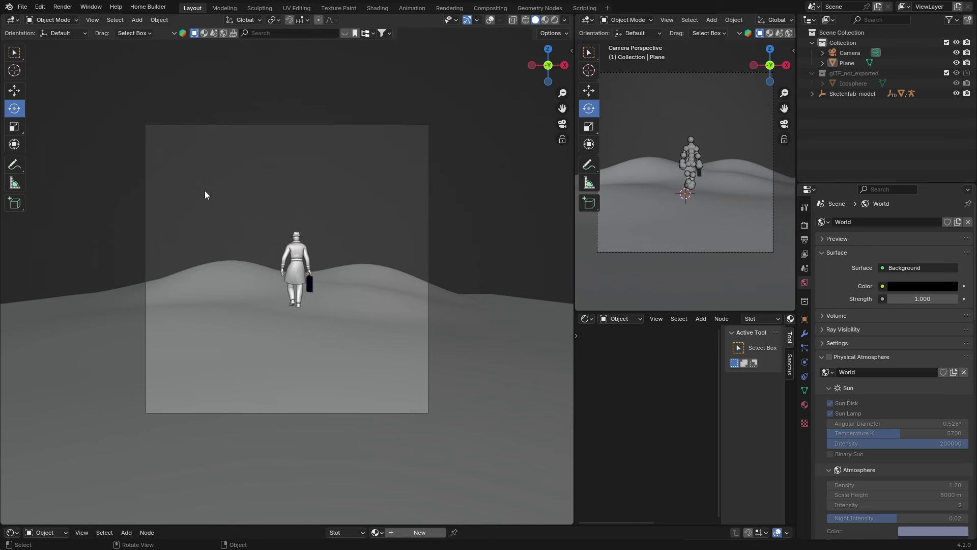
Step: Add a cube and scale it up to enclose the whole scene
key("shift+a")
mouse_move(203, 174)
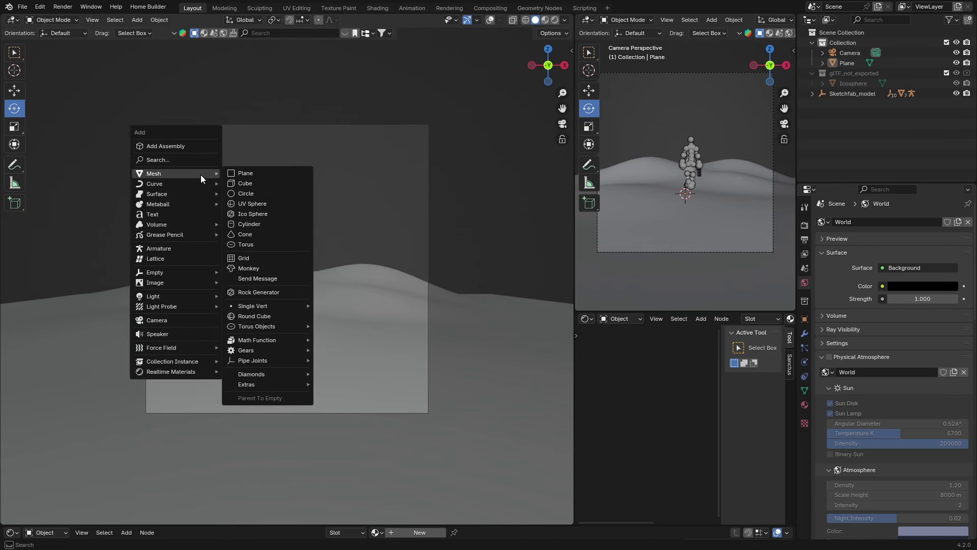
left_click(259, 185)
key("s")
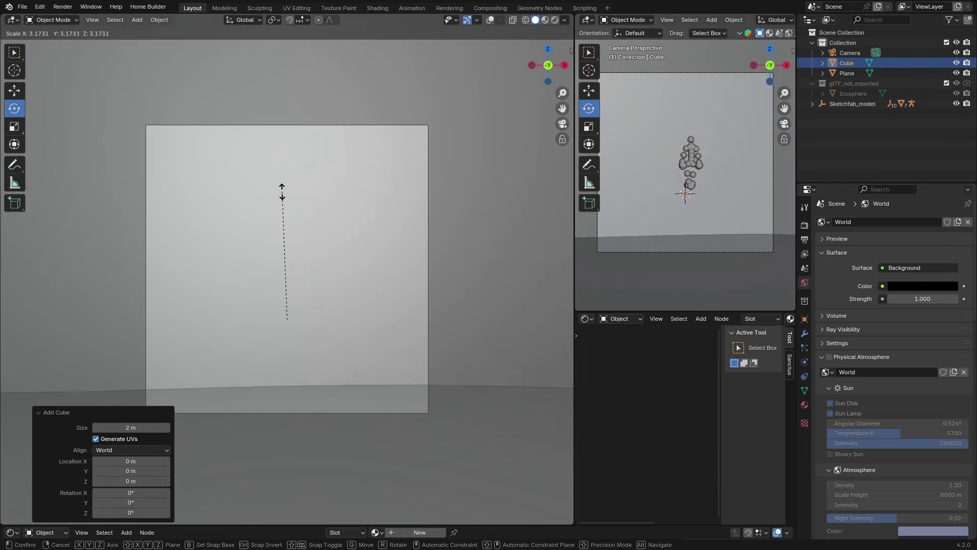
left_click(325, 81)
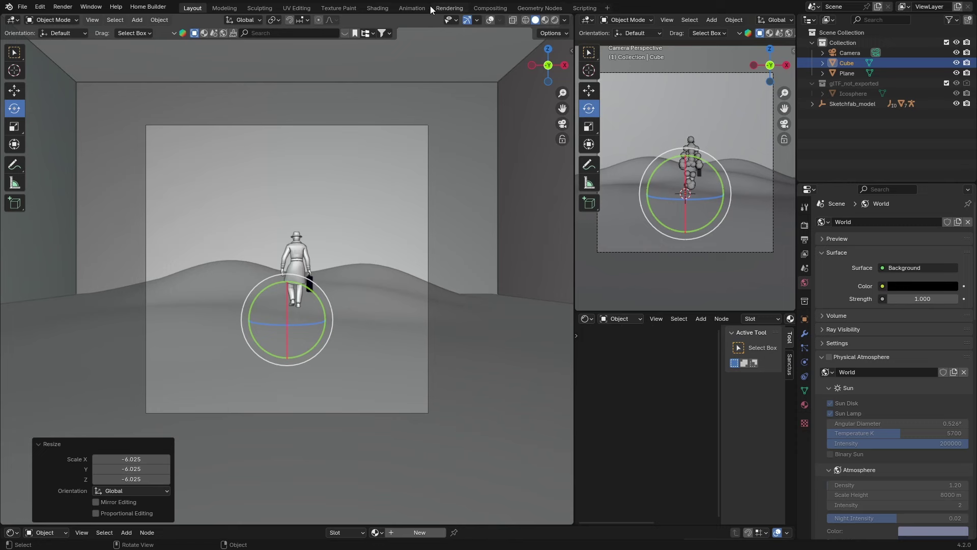
Step: In the Shading workspace, give the cube a new material and delete its Principled BSDF
left_click(377, 9)
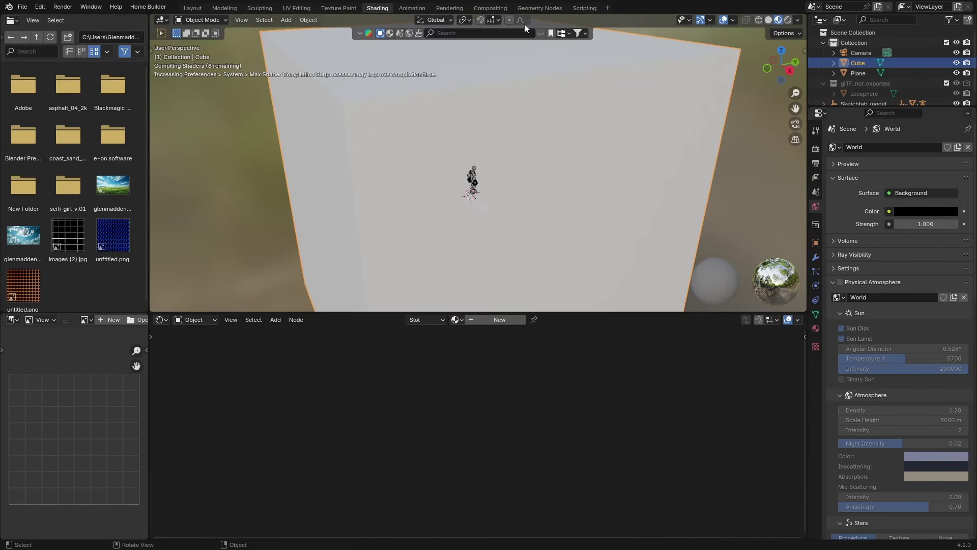
left_click(769, 20)
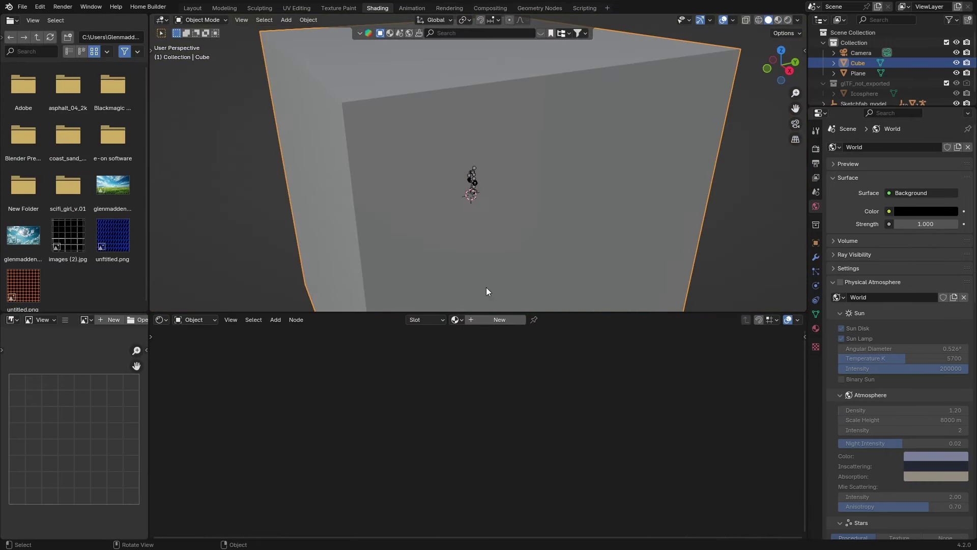
left_click(494, 319)
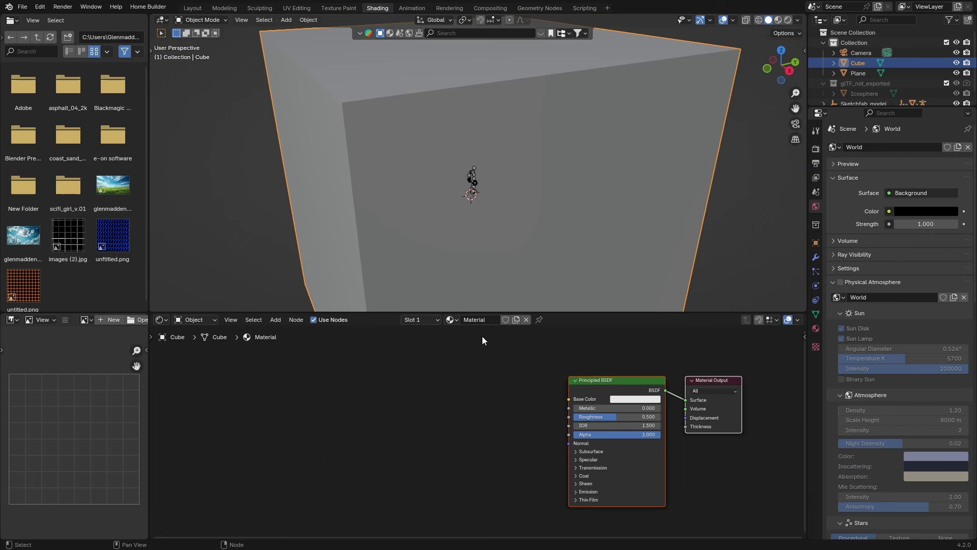
left_click(575, 388)
key("Delete")
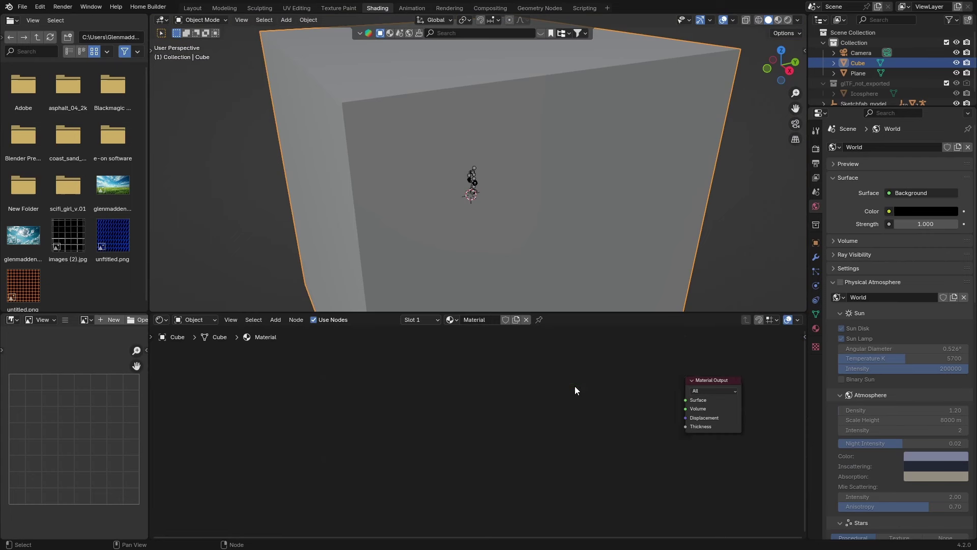
Step: Connect a Principled Volume node to the Volume output with Density 0.05
key("shift+a")
type("vol")
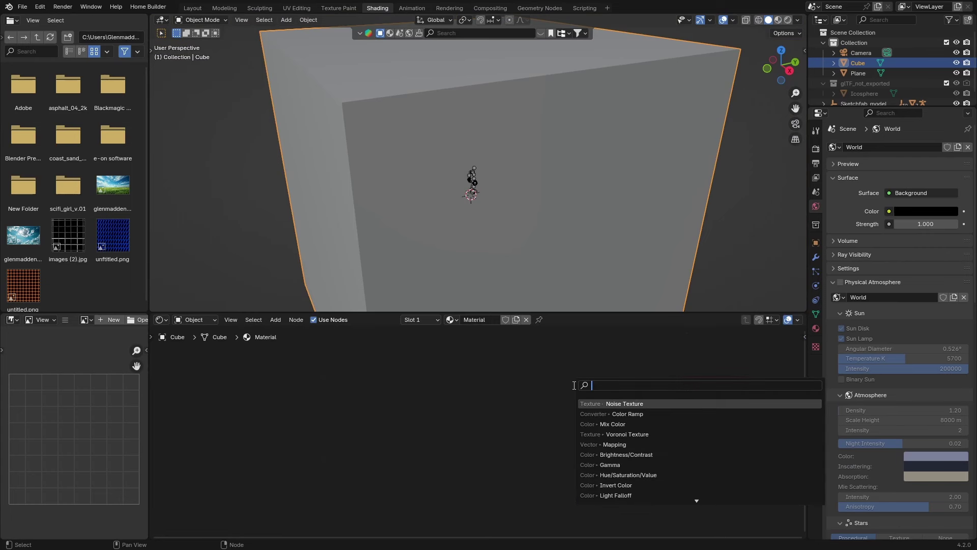
key("Down")
key("Down")
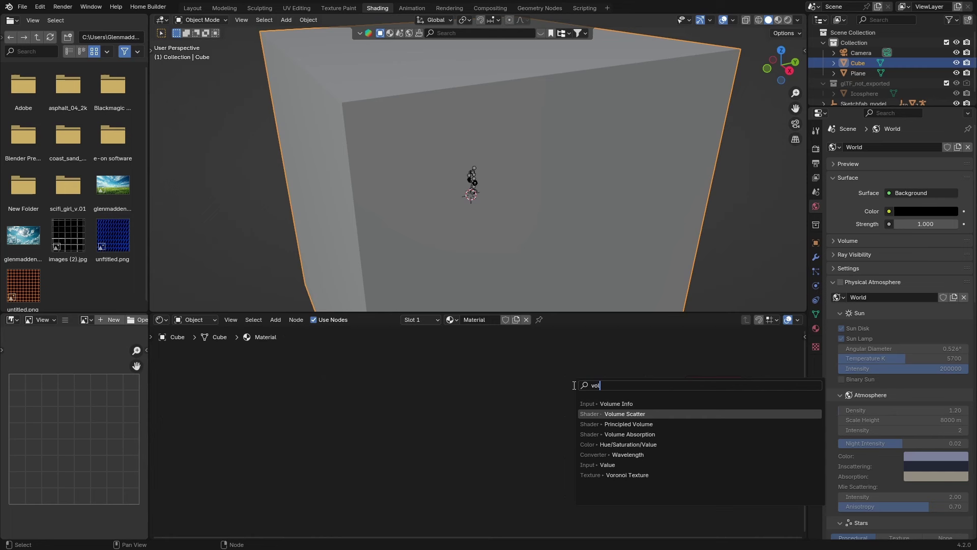
key("Return")
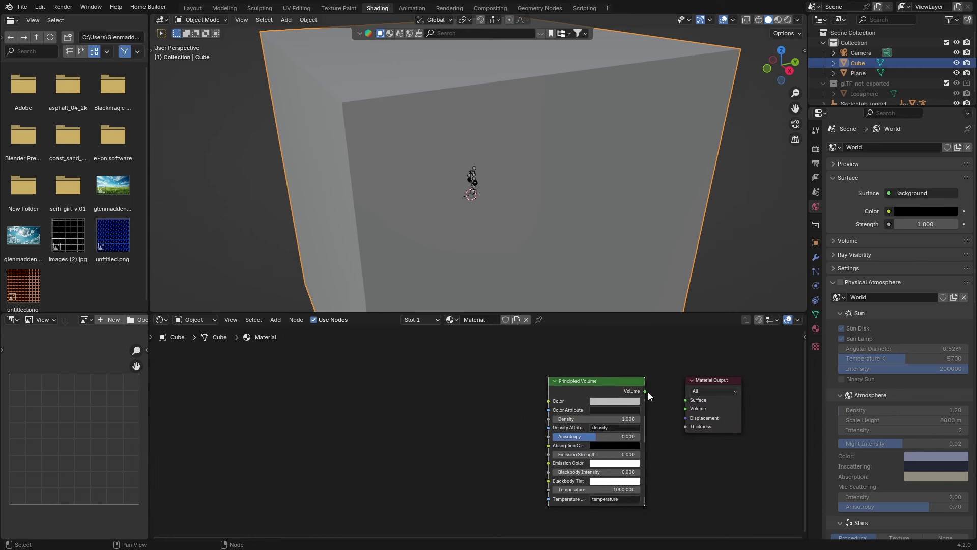
left_click_drag(645, 391, 682, 409)
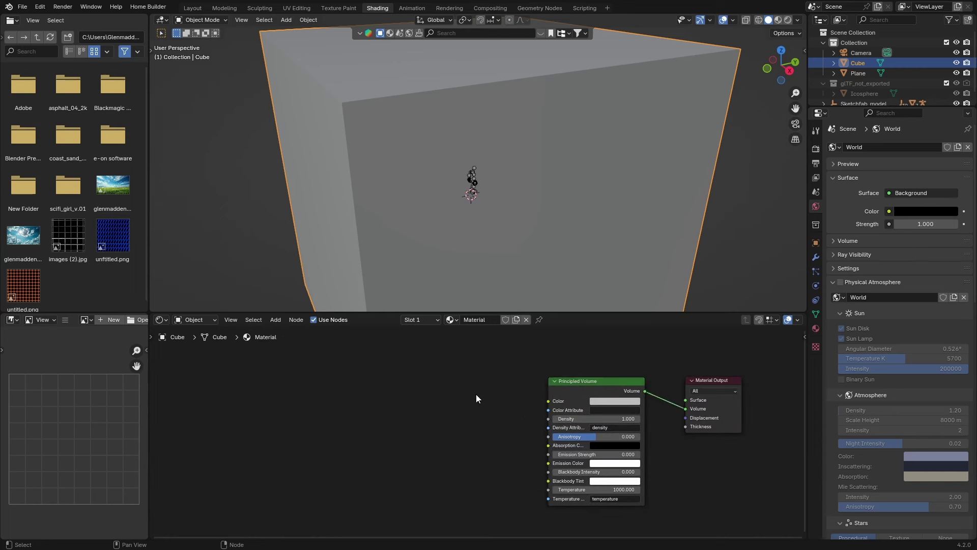
left_click(584, 418)
type("0")
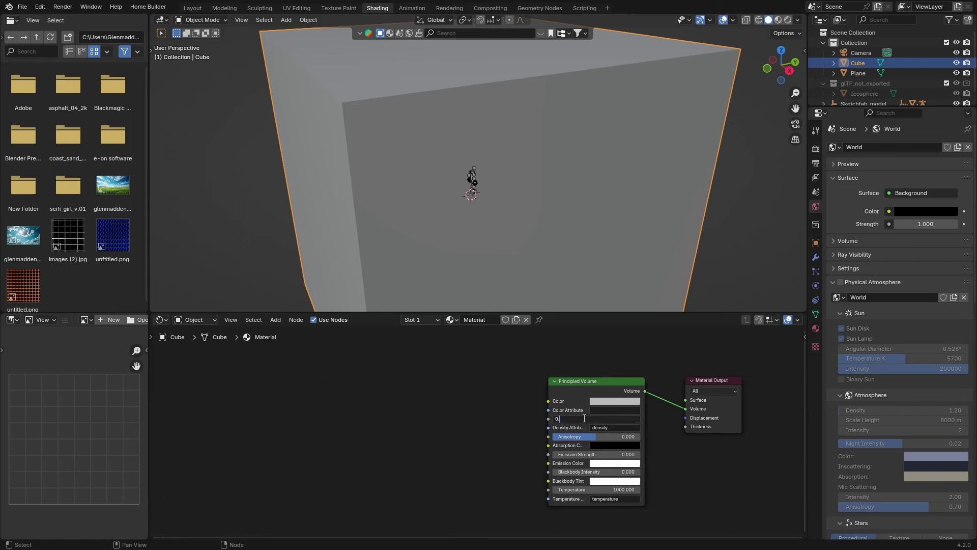
type(".05")
key("Return")
left_click(193, 8)
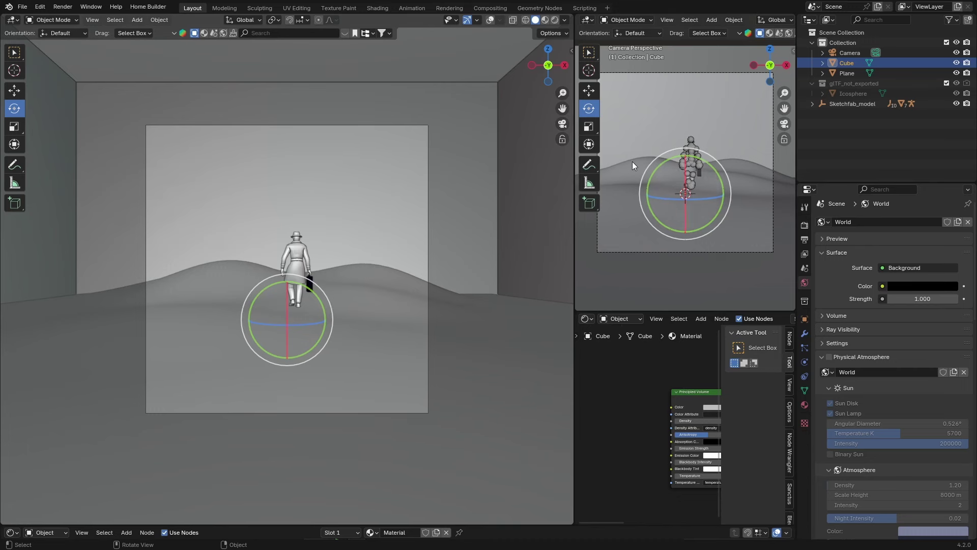
Step: Add a point light at the origin with viewport overlays turned back on
mouse_move(335, 239)
middle_mouse_down()
mouse_move(189, 245)
mouse_move(326, 243)
middle_mouse_up()
key("KP_Divide")
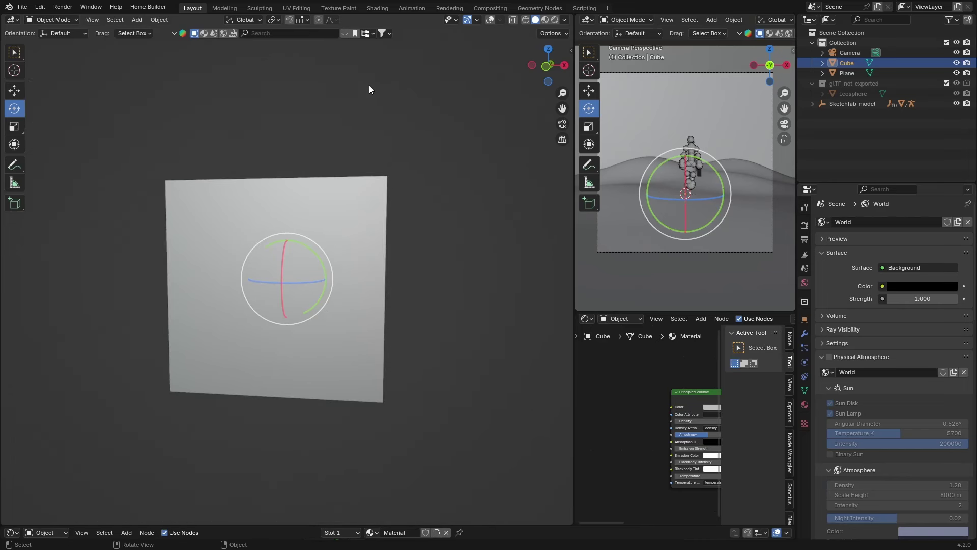
left_click(490, 20)
key("shift+a")
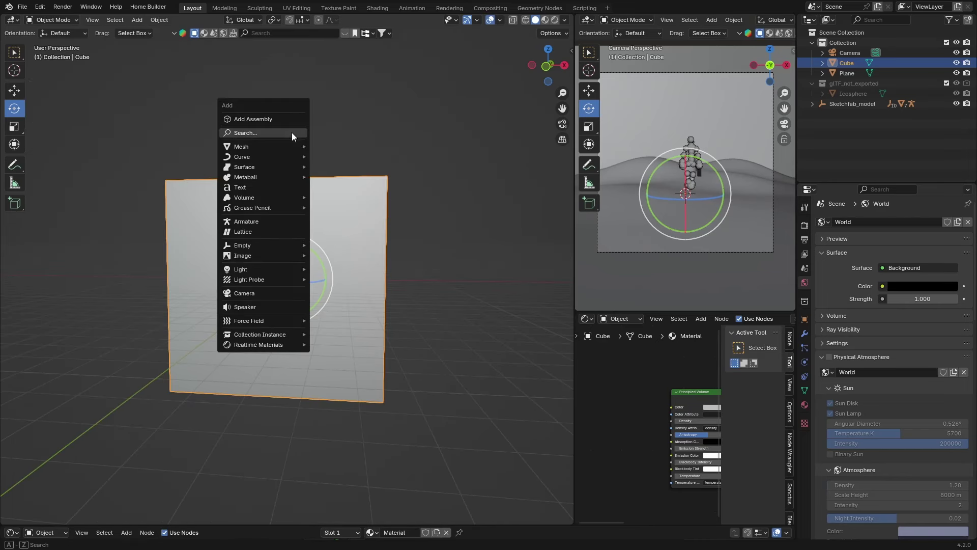
mouse_move(248, 269)
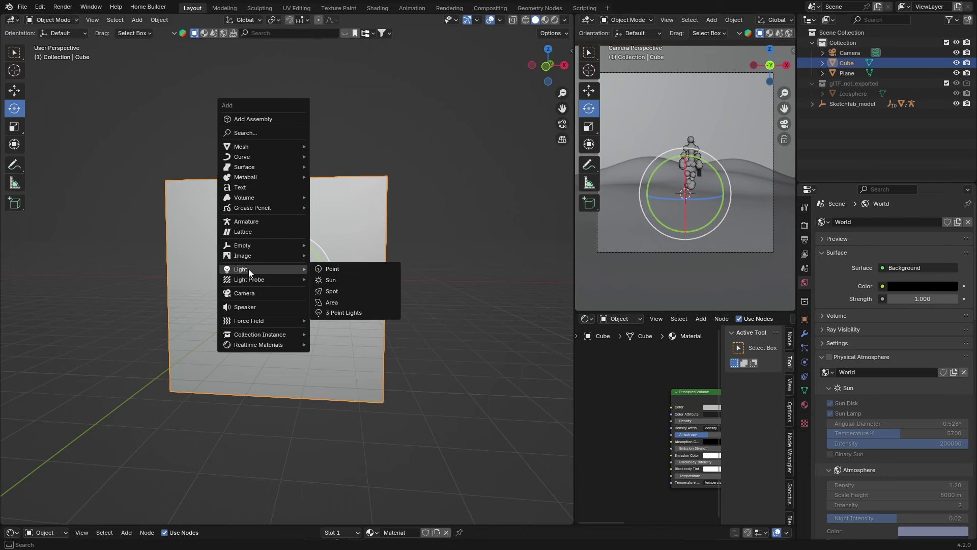
left_click(338, 270)
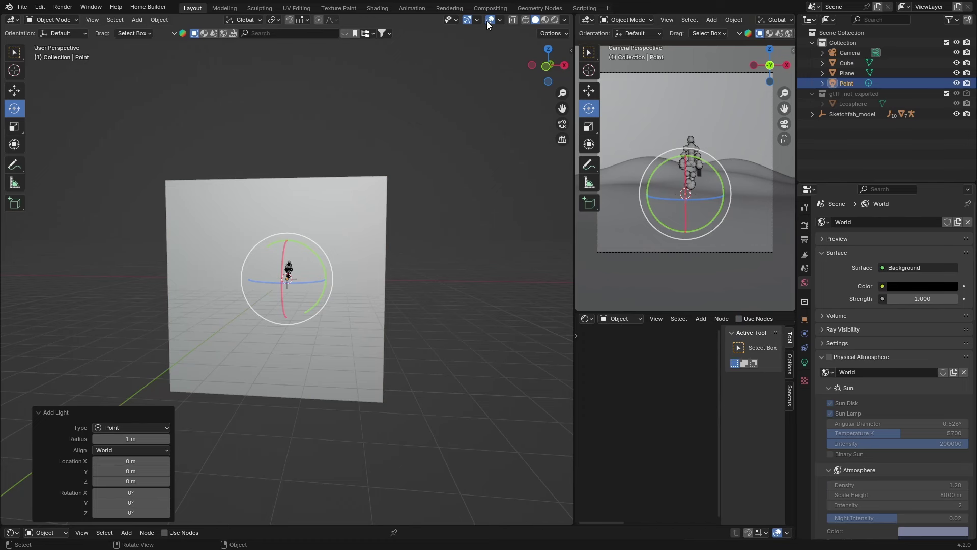
Step: In right-side wireframe view, move the light up and behind the figure, then view through the camera
left_click(526, 19)
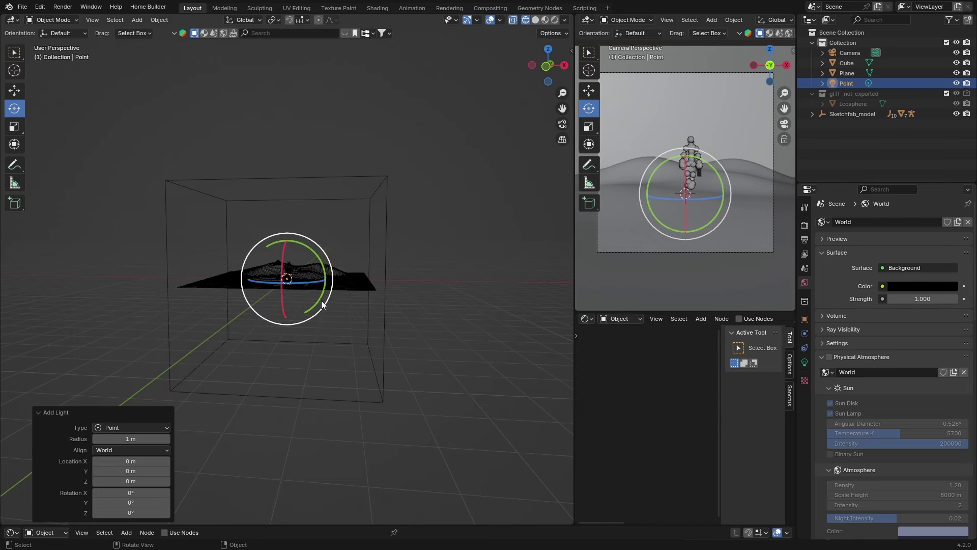
left_click(564, 65)
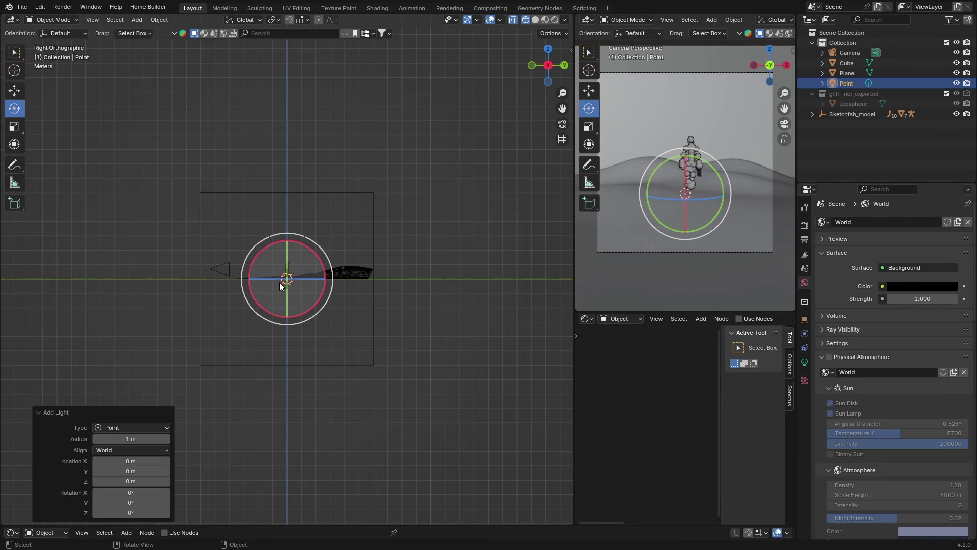
key("g")
key("z")
left_click(284, 189)
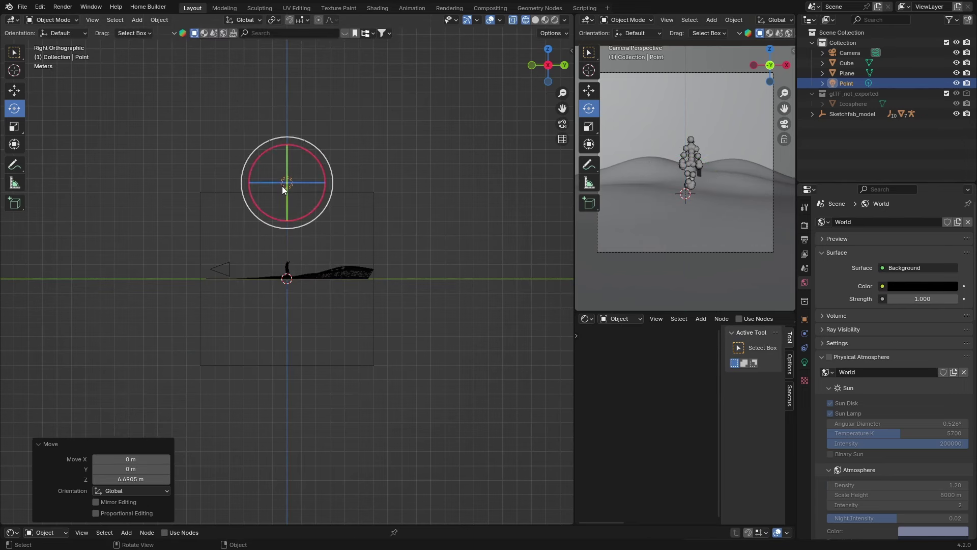
key("g")
key("y")
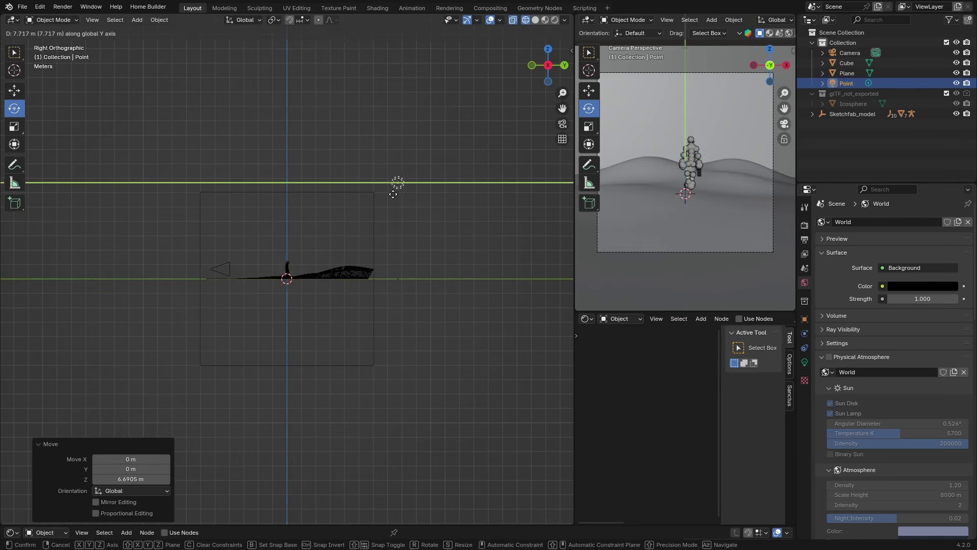
left_click(393, 194)
key("g")
key("z")
left_click(393, 241)
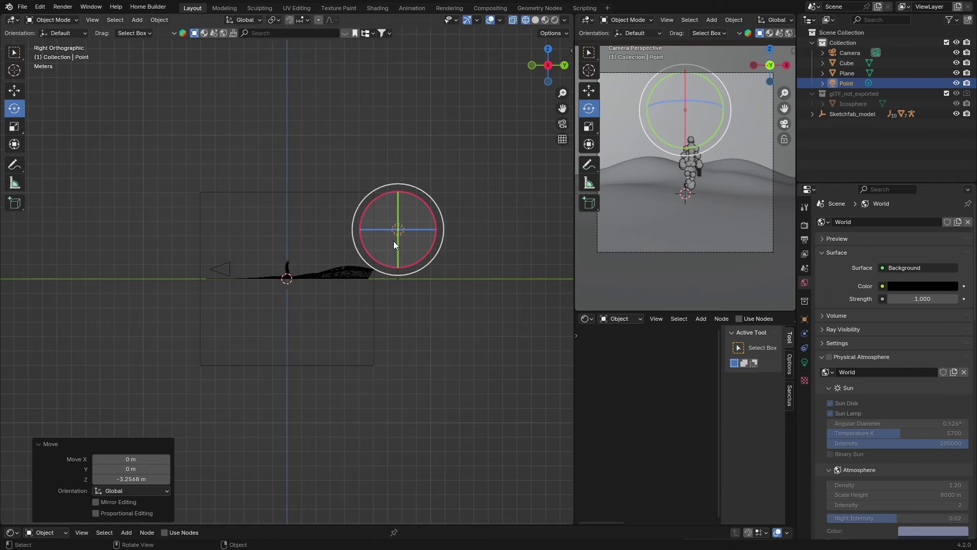
left_click(558, 129)
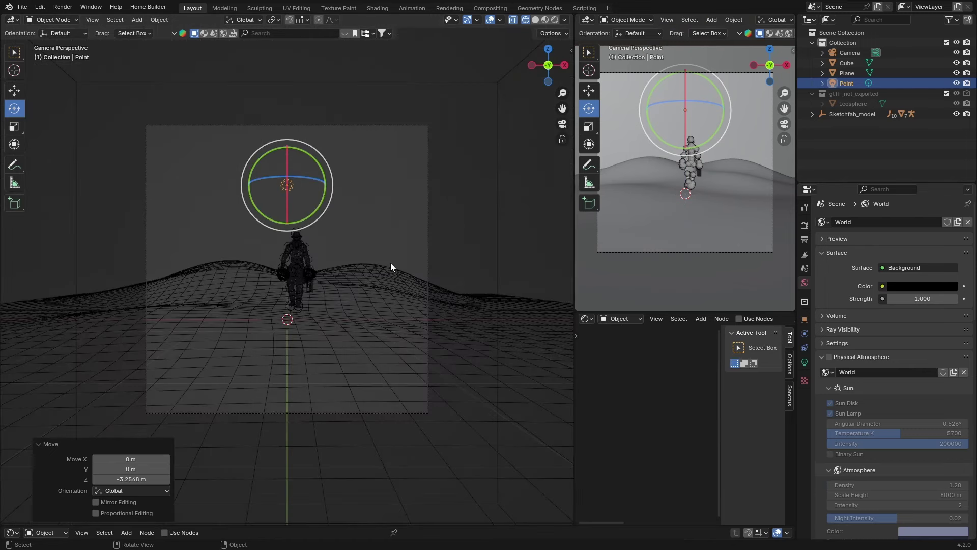
Step: Set the point light's power to 20000 W
left_click(804, 362)
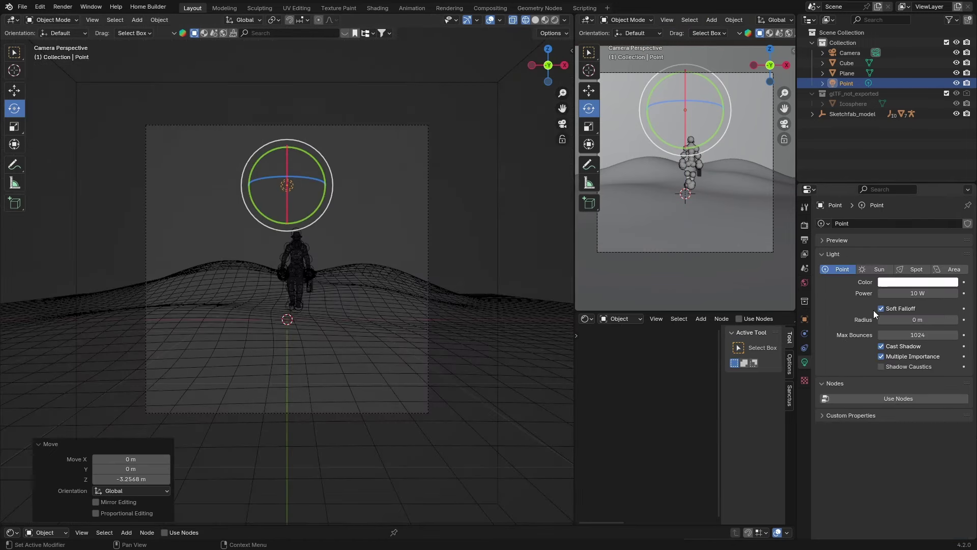
left_click(903, 293)
key("BackSpace")
type("20000.")
key("Return")
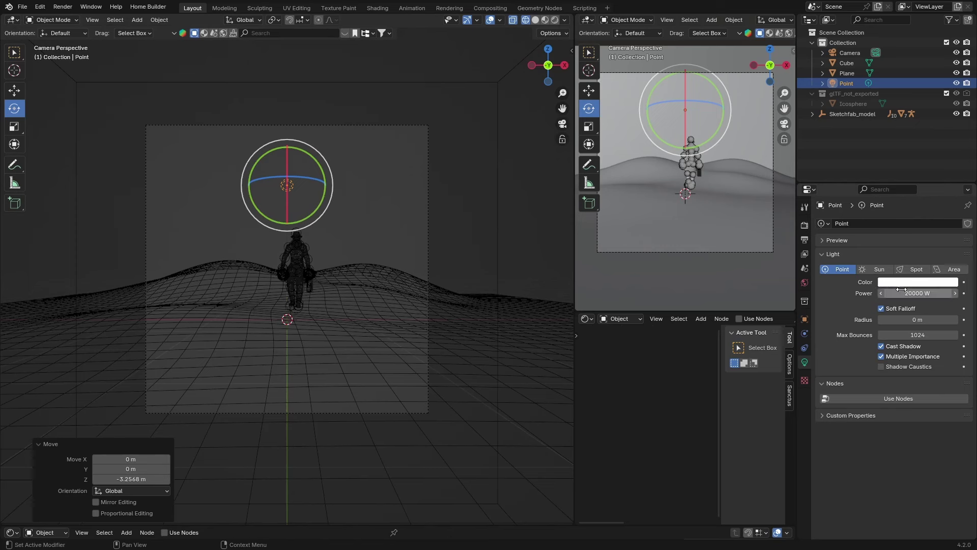
Step: Preview the rendered view without overlays, lower the power to 5000 W, and enable Scene World
left_click(536, 20)
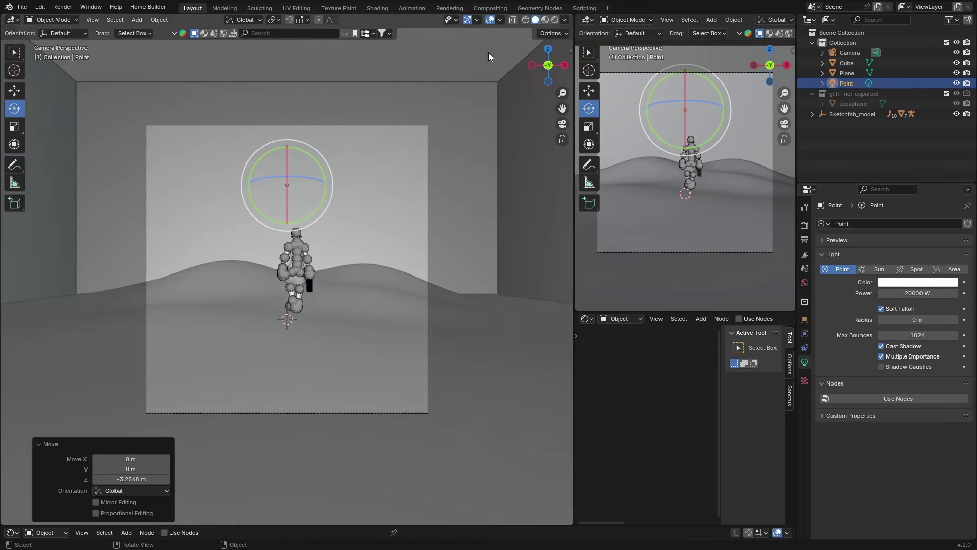
left_click(490, 20)
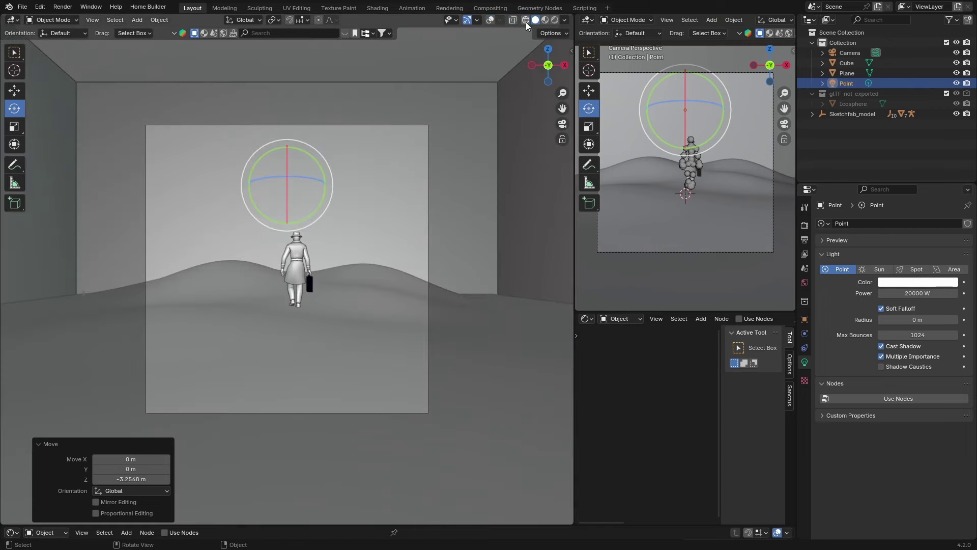
left_click(554, 20)
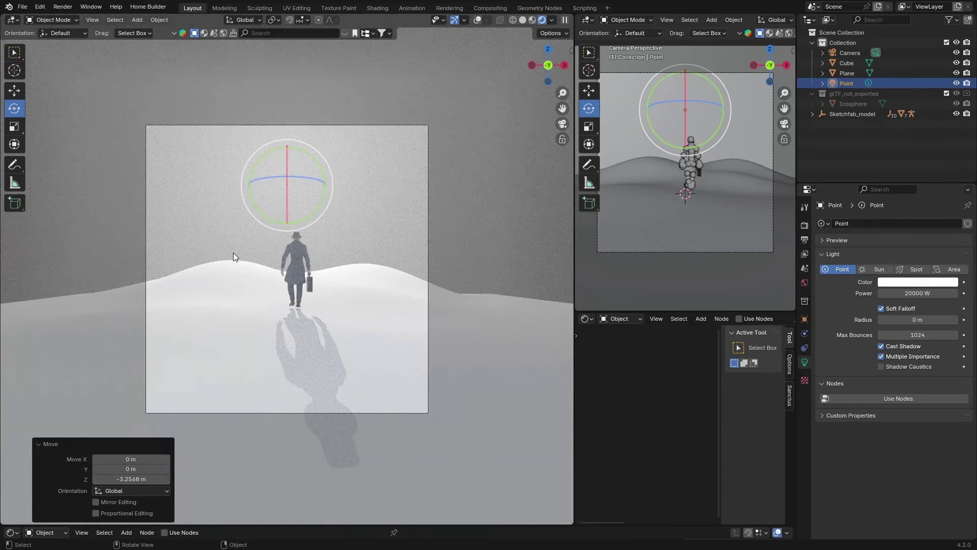
left_click(904, 293)
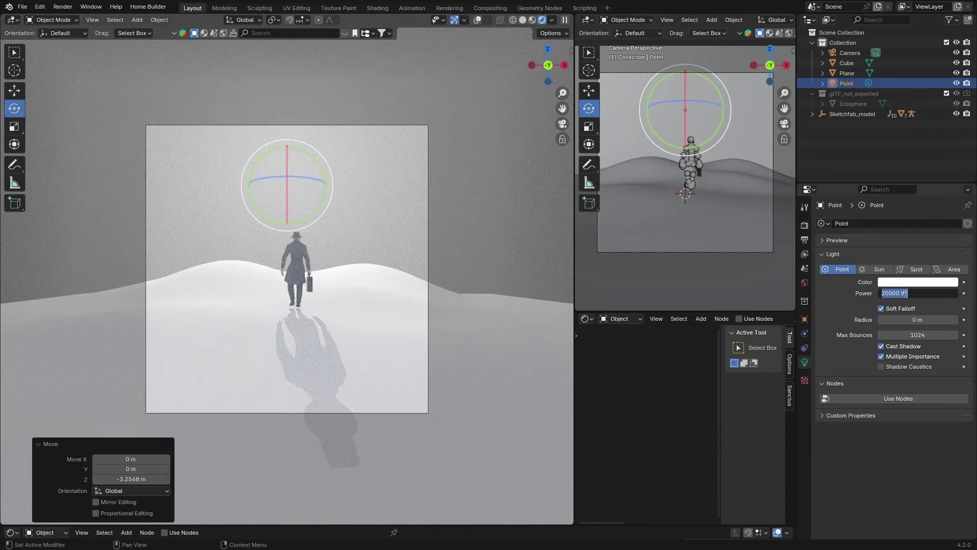
key("BackSpace")
type("5000")
key("Return")
left_click(552, 20)
left_click(493, 114)
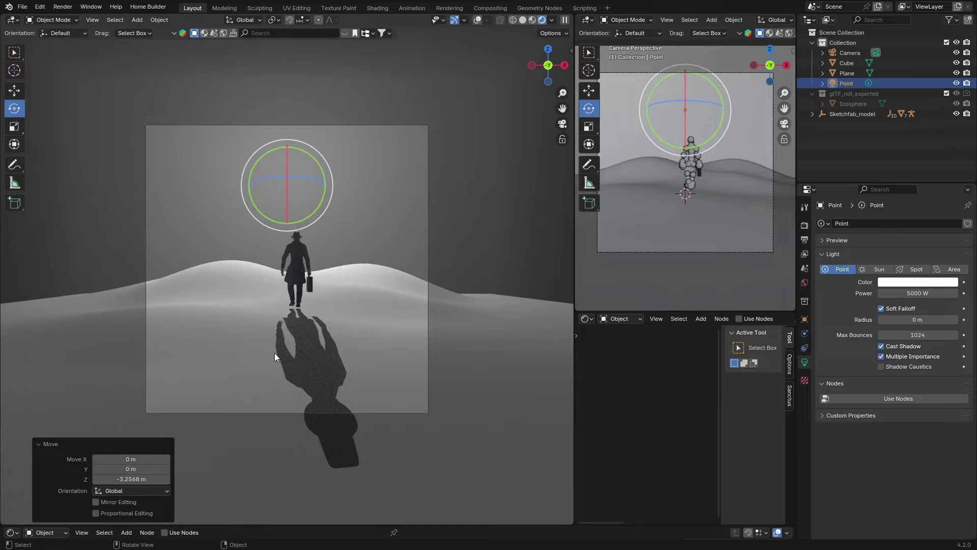
Step: Select the ground plane and show the viewport sidebar in solid display
left_click(201, 336)
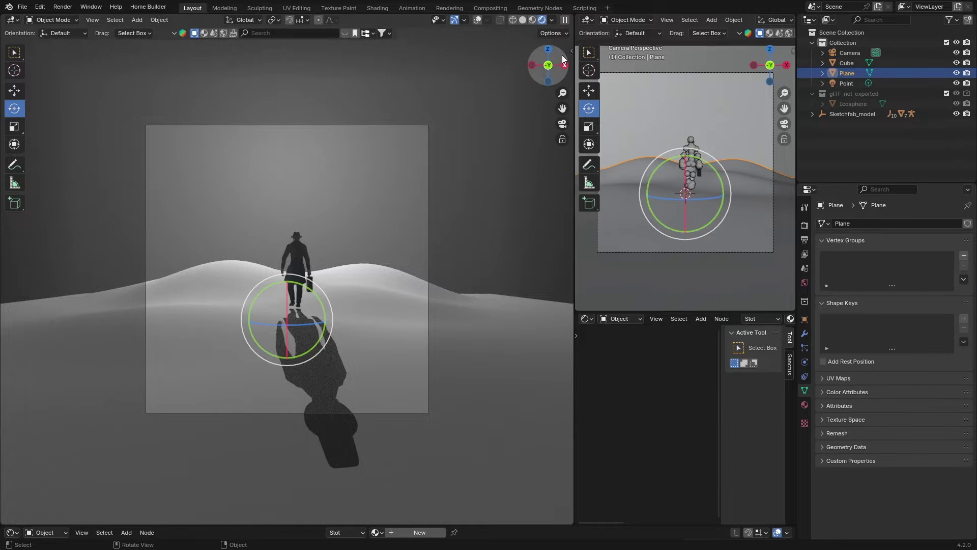
mouse_move(575, 57)
left_mouse_down()
mouse_move(563, 57)
mouse_move(582, 57)
left_mouse_up()
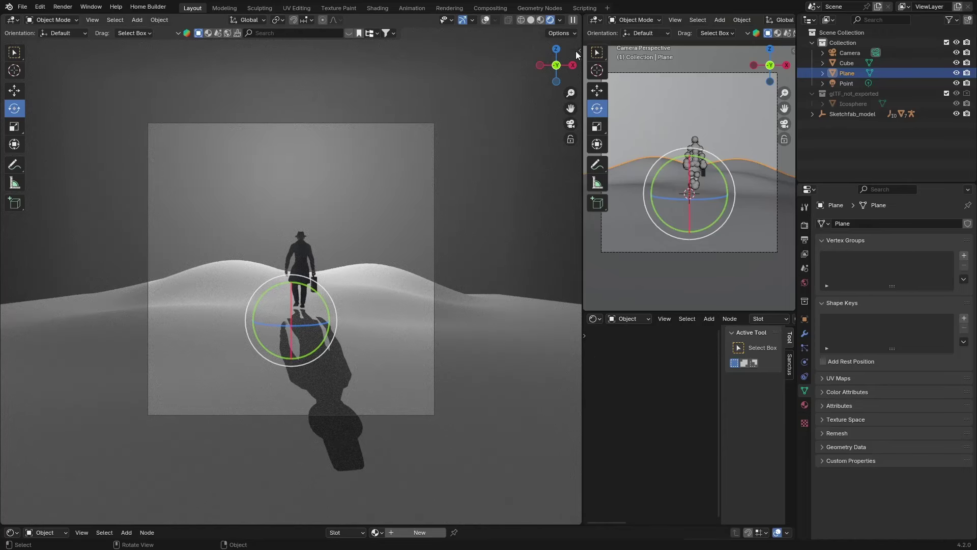
key("n")
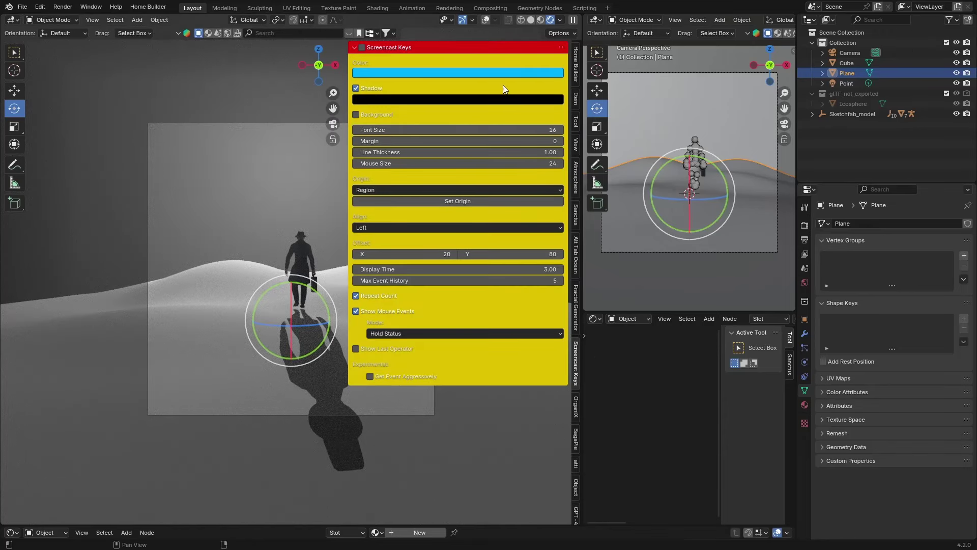
left_click(531, 20)
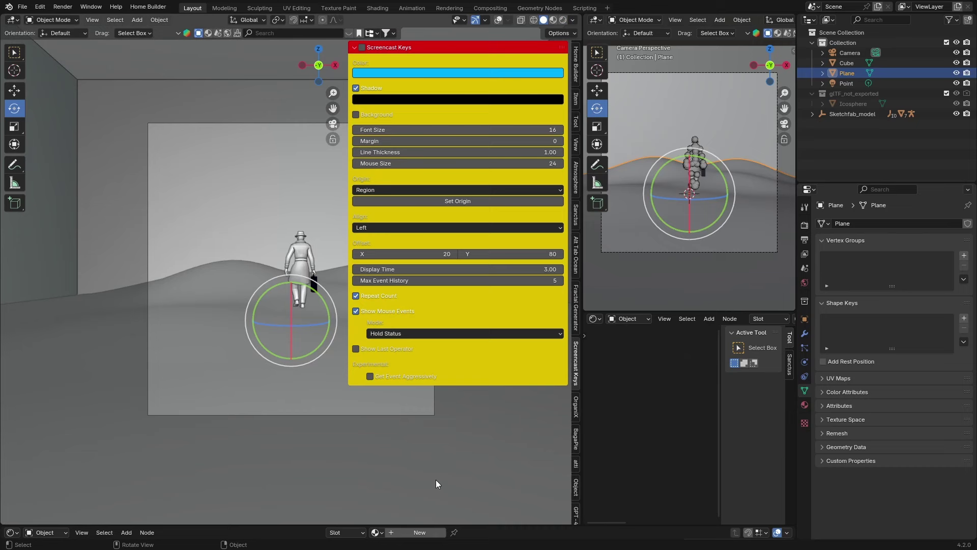
scroll(567, 433, "down", 2)
scroll(570, 432, "up", 3)
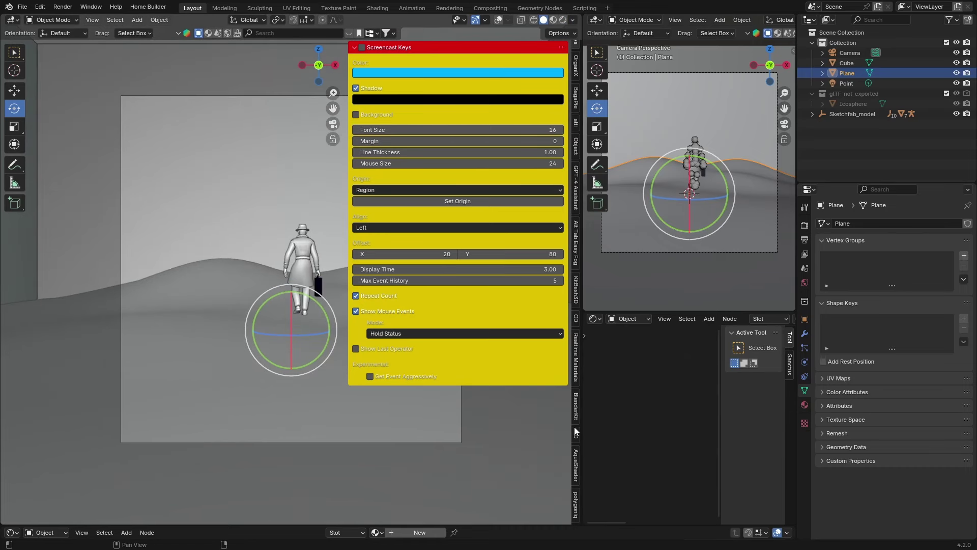
scroll(574, 427, "down", 4)
Step: Scatter Botaniq Basic (A) grass over the plane and preview it rendered
left_click(573, 506)
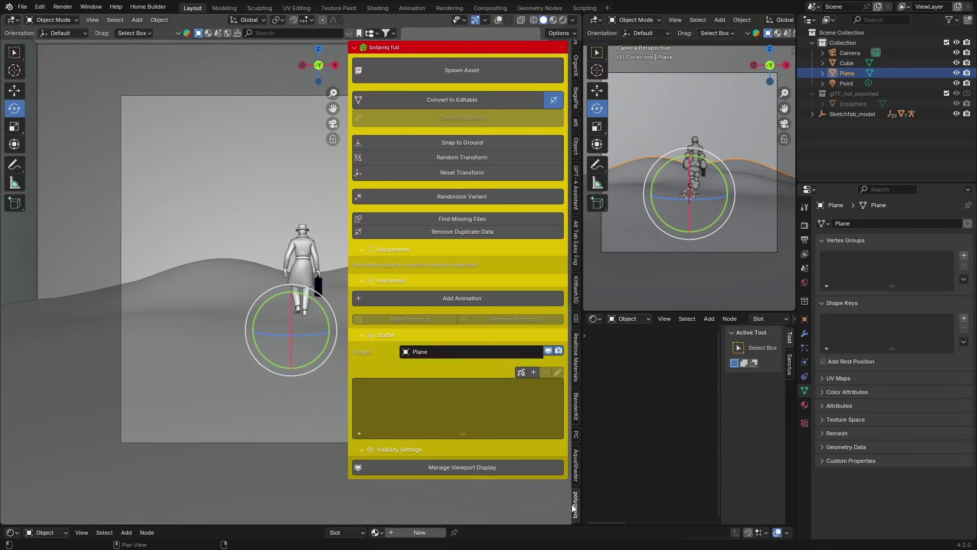
left_click(530, 373)
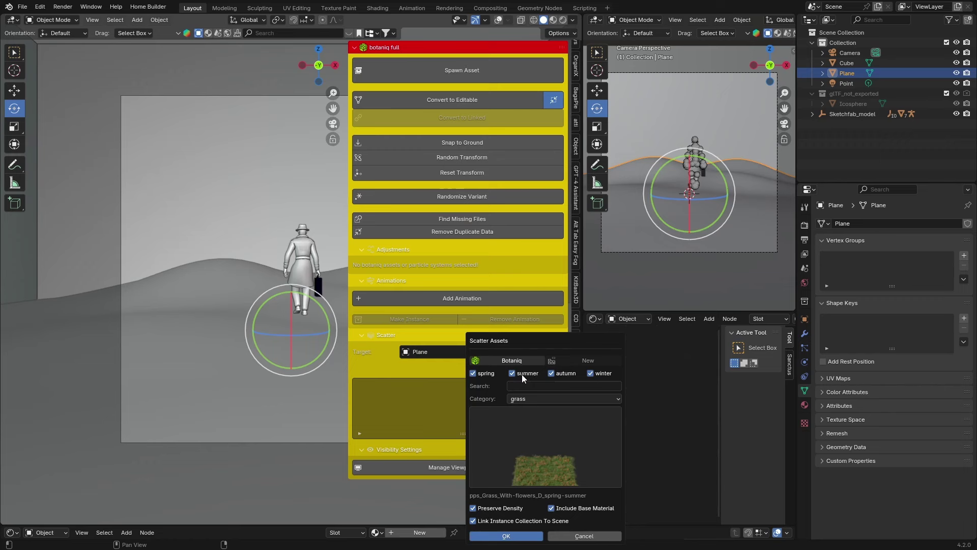
left_click(499, 439)
left_click(499, 231)
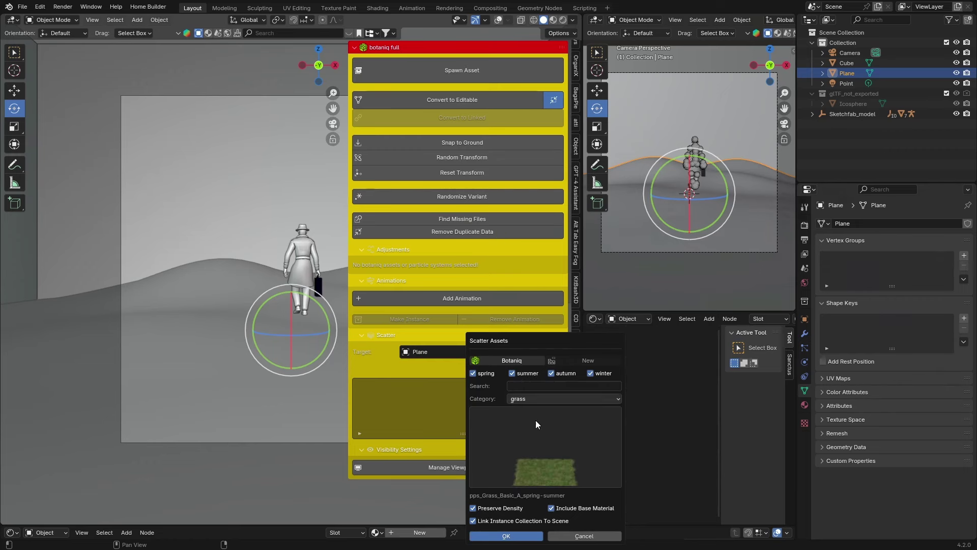
left_click(505, 535)
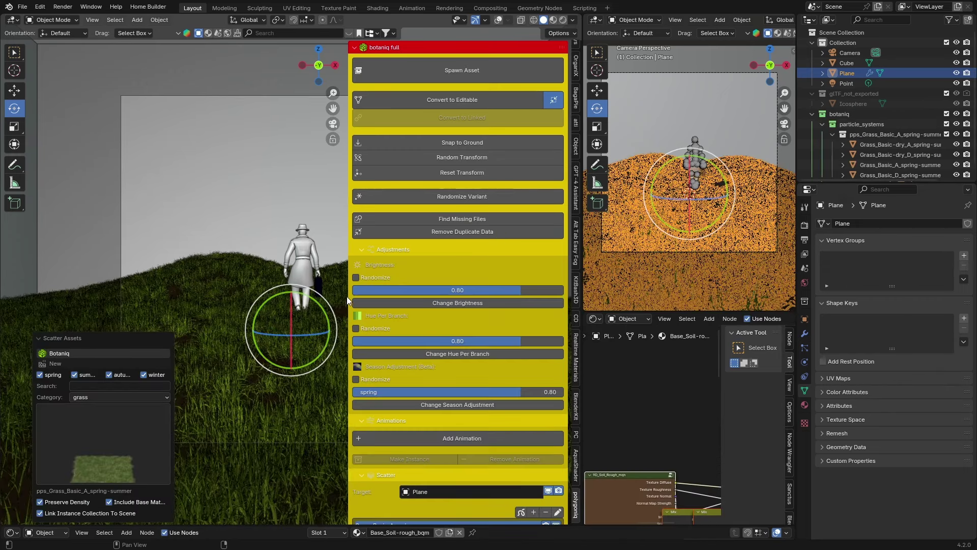
left_click_drag(349, 297, 529, 301)
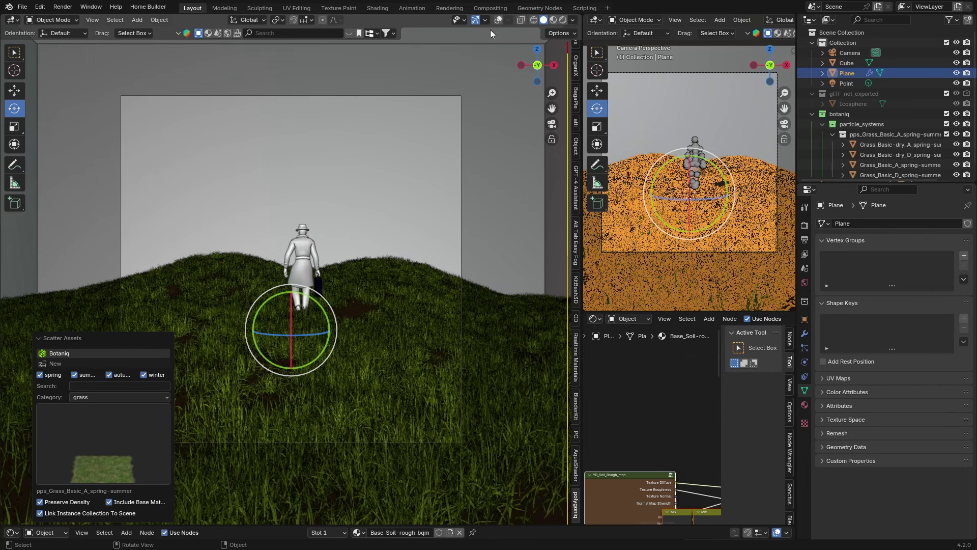
left_click(562, 21)
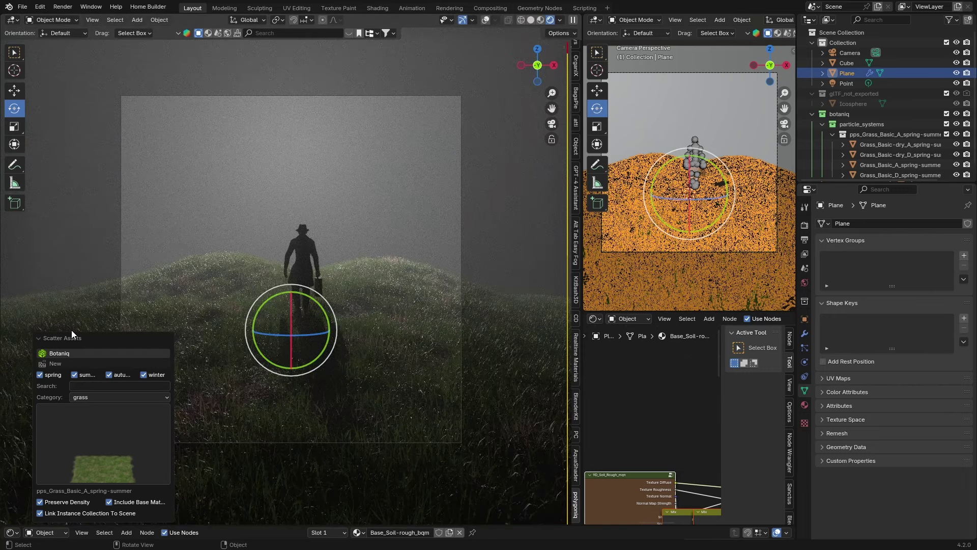
left_click(106, 336)
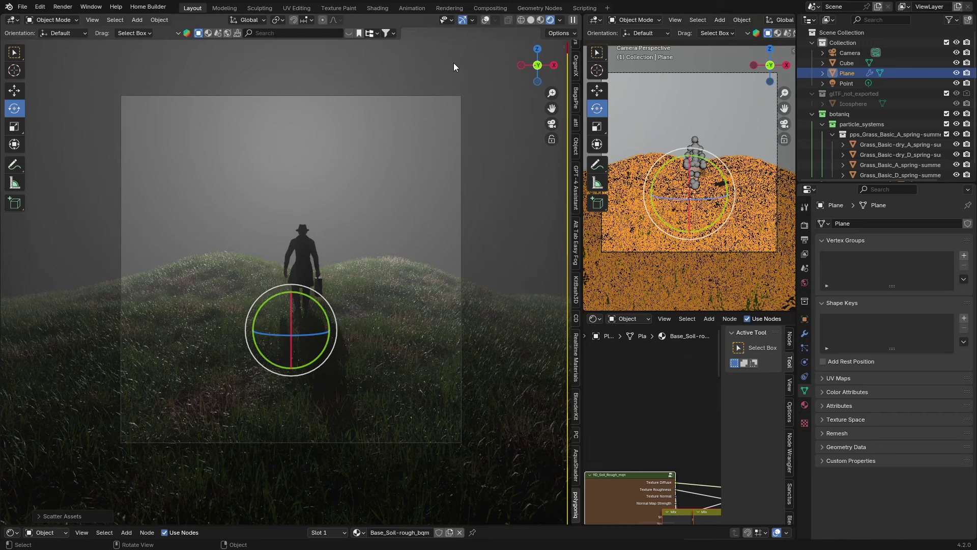
Step: Return to Solid shading, hide the Cube backdrop, and open botaniq's coniferous tree browser
left_click(528, 20)
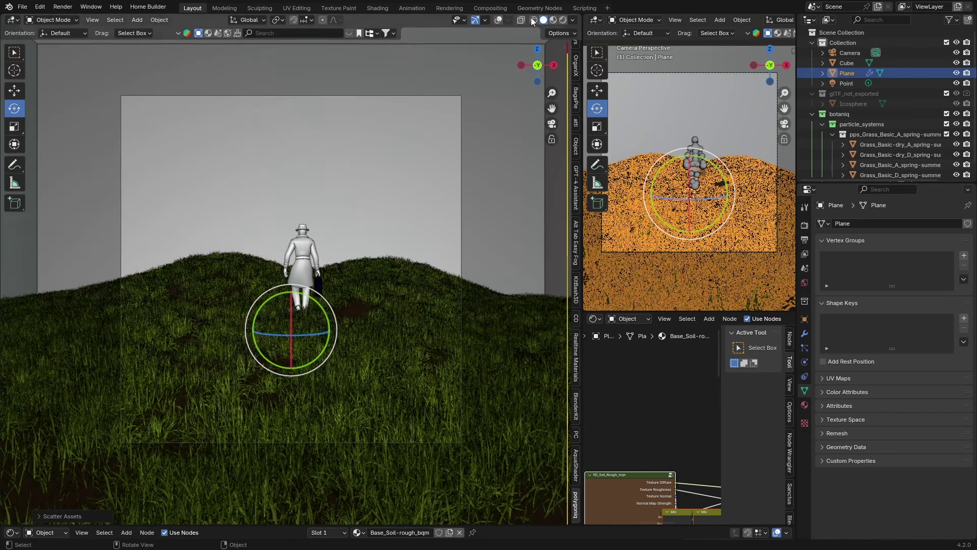
left_click(957, 63)
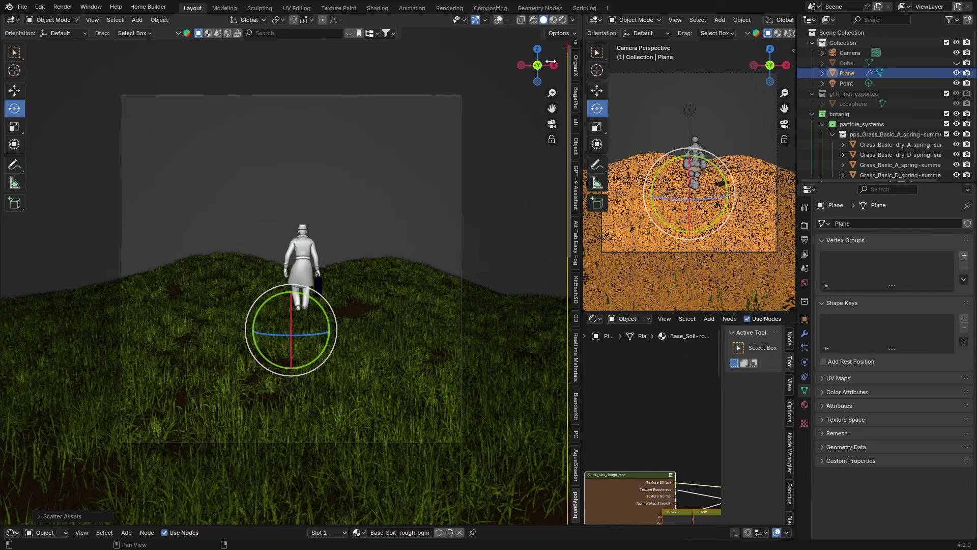
left_click_drag(563, 62, 464, 101)
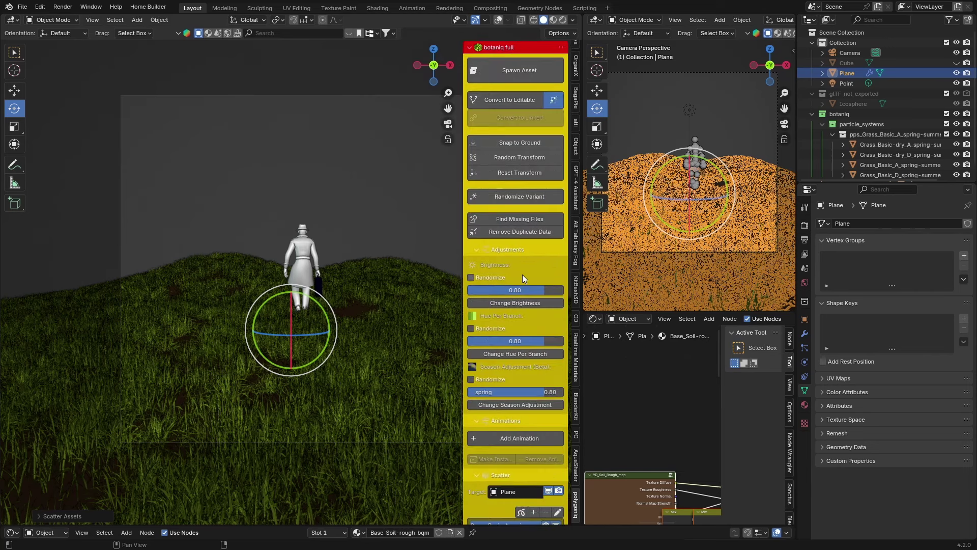
left_click(508, 77)
left_click(505, 175)
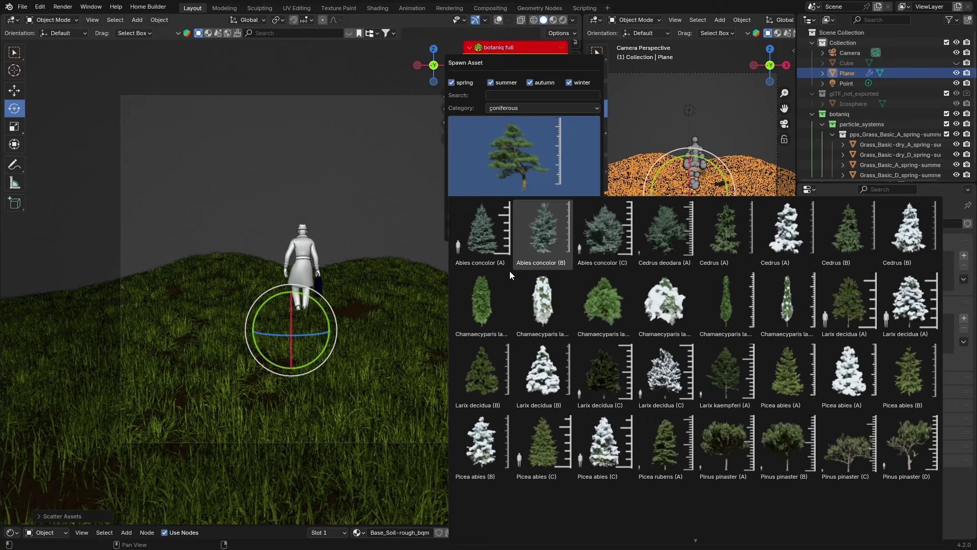
Step: Spawn the Pinus pinaster (D) tree and scale it down to about 0.34
left_click(907, 444)
left_click(483, 233)
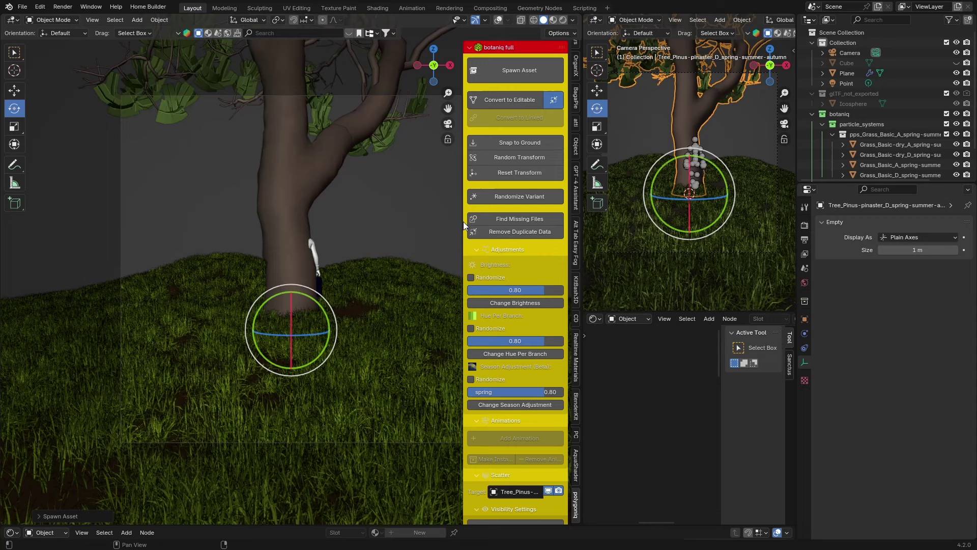
key("n")
key("s")
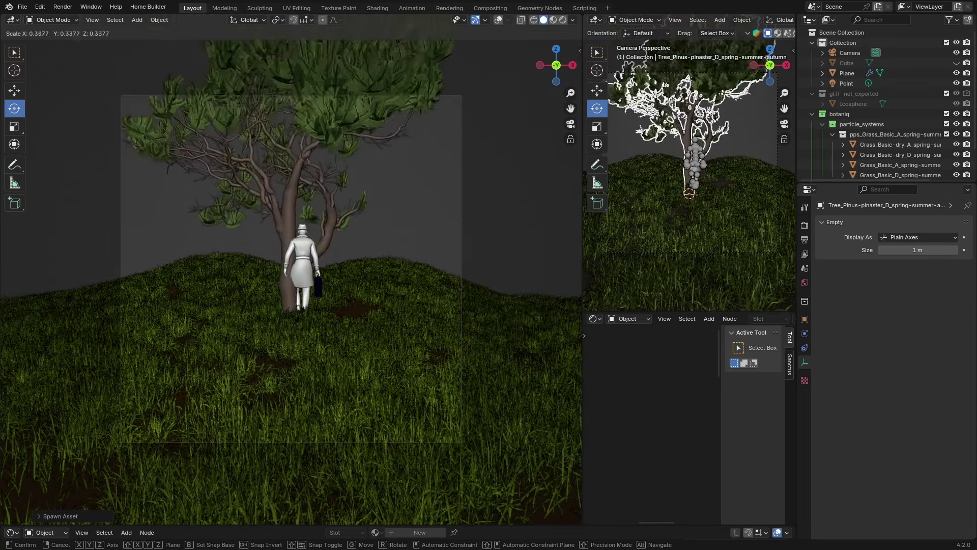
left_click(299, 315)
Step: Move the pine tree onto the hill beside the figure, checking it from the top view
key("g")
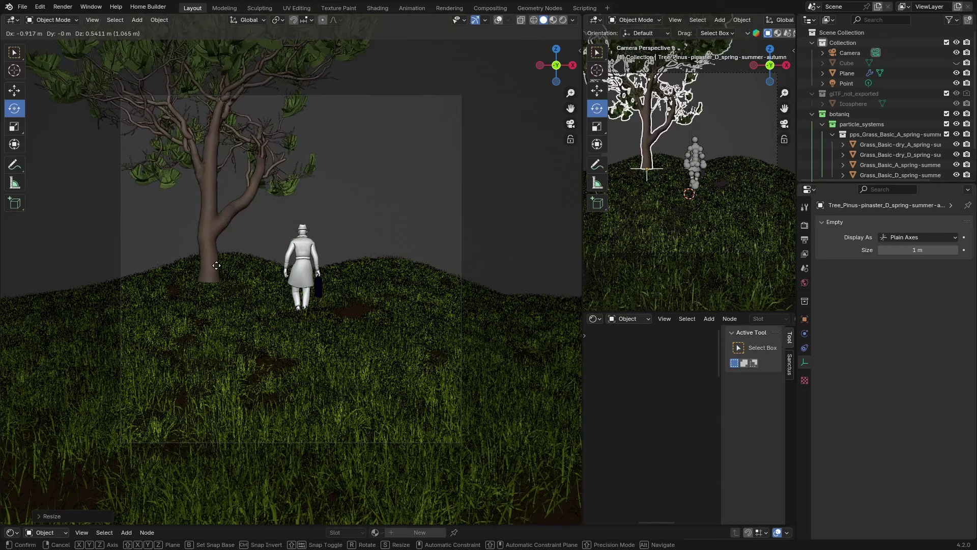
left_click(530, 49)
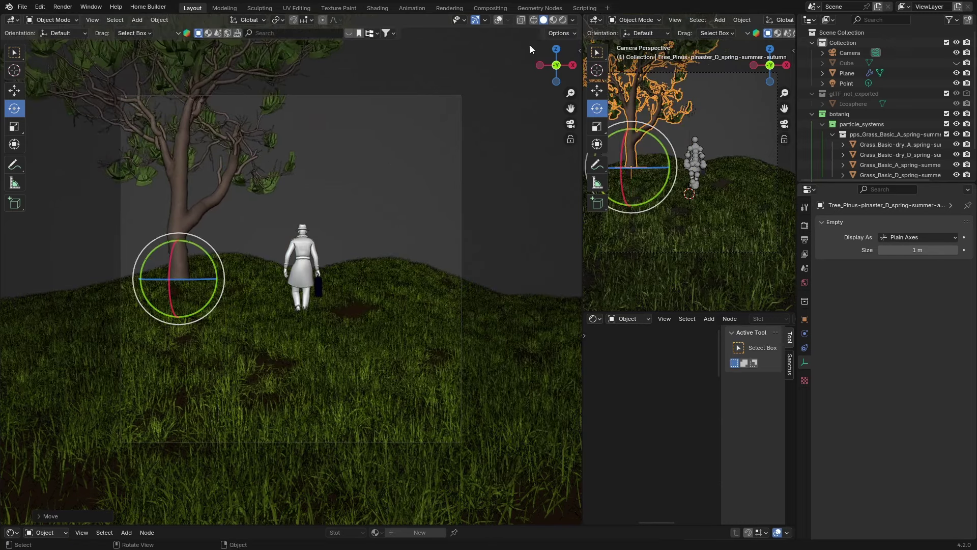
left_click(556, 49)
scroll(273, 281, "up", 6)
scroll(273, 282, "down", 7)
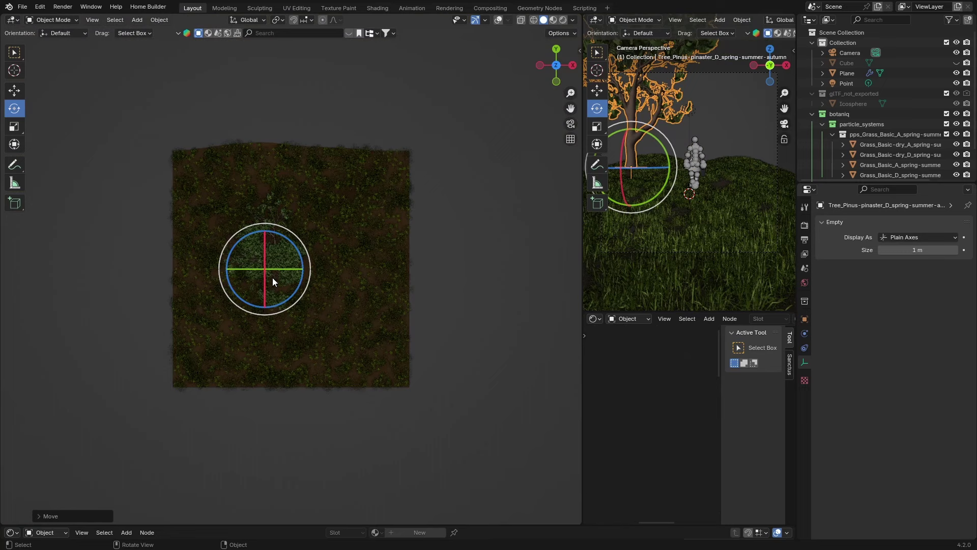
Step: Move the pine tree back along the Y axis and scale it up
key("g")
key("y")
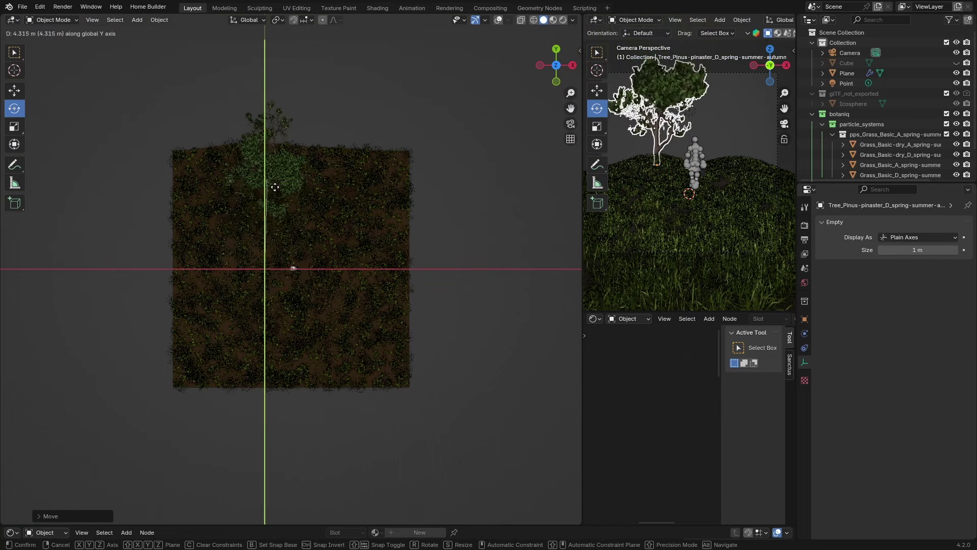
key("s")
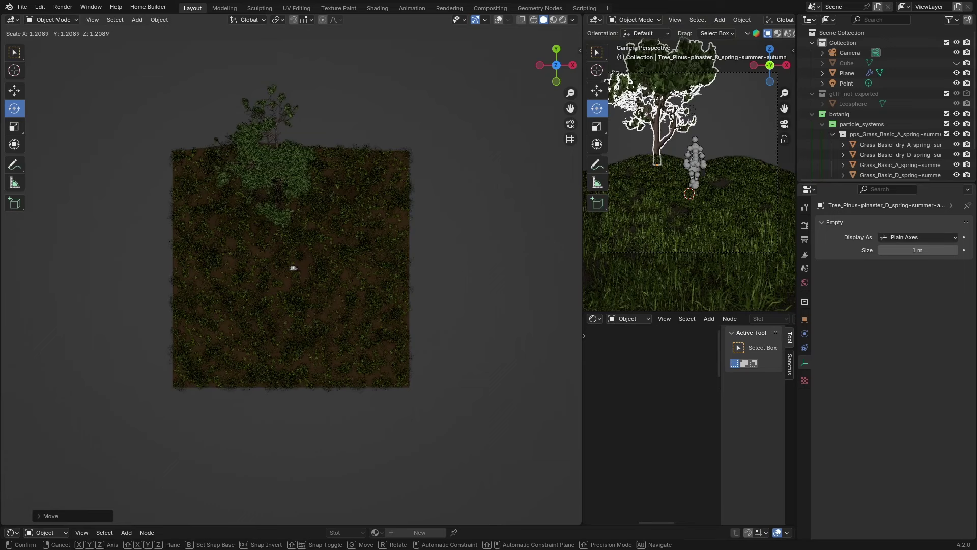
left_click(301, 183)
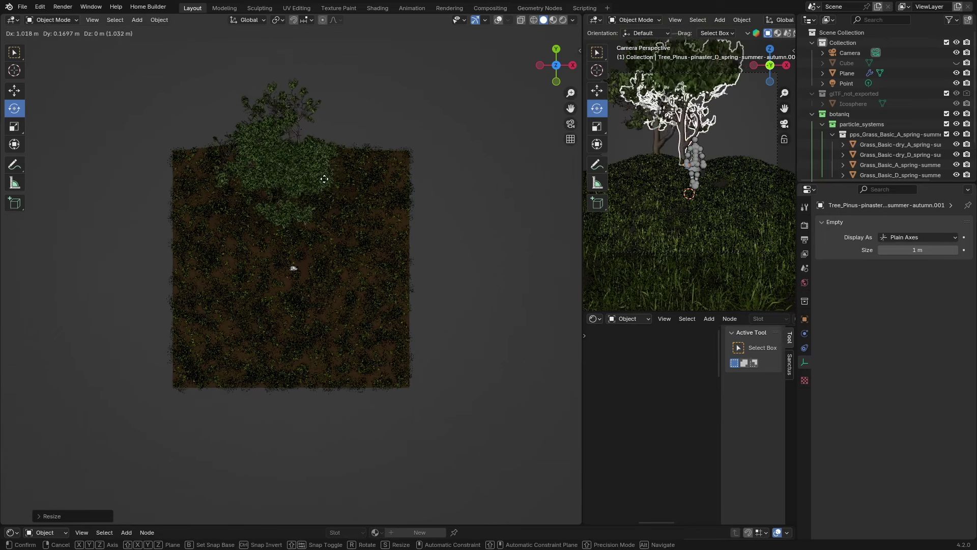
Step: Place two duplicate pine trees beside it to form a small grove behind the figure
left_click(373, 175)
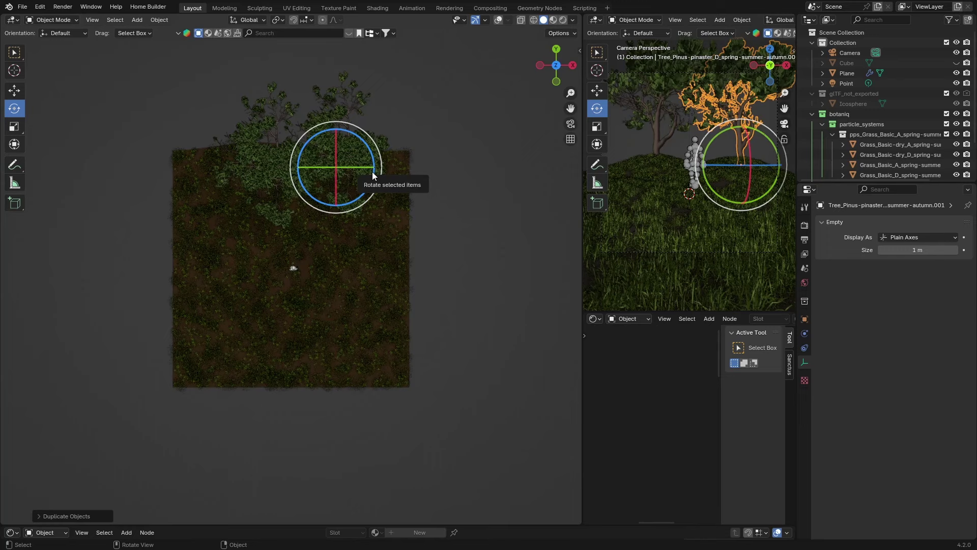
key("shift+d")
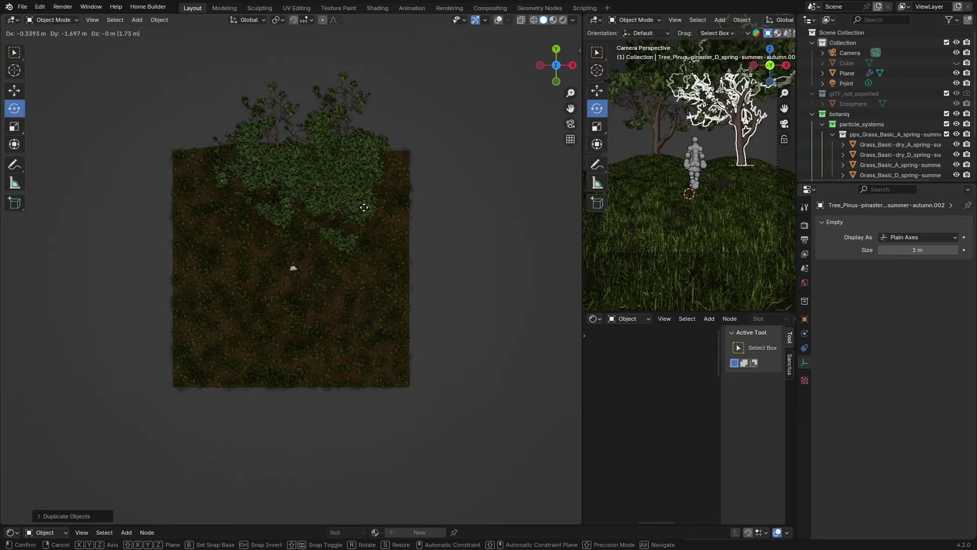
left_click(344, 208)
left_click(502, 155)
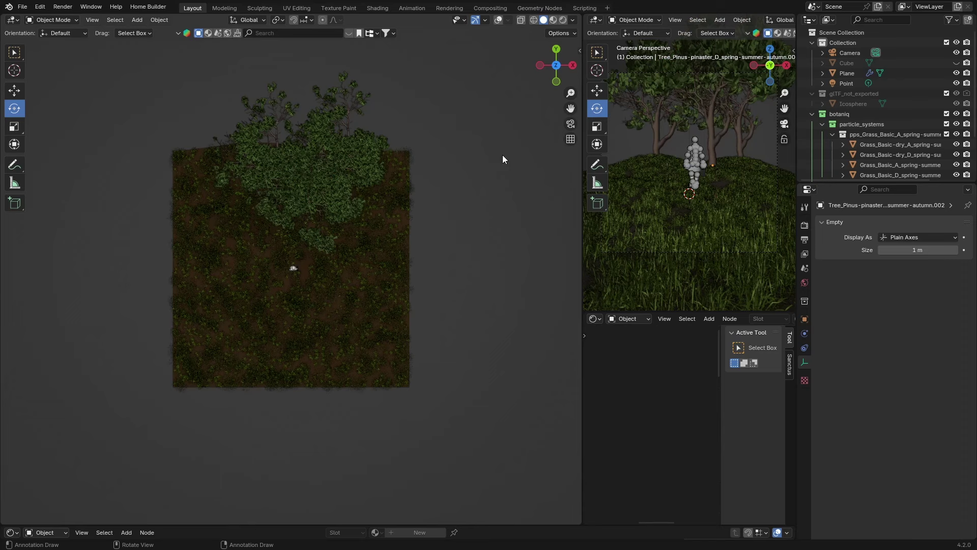
left_click(570, 124)
Step: Switch to Rendered shading and unhide the fog Cube to reveal light shafts through the trees
left_click(563, 20)
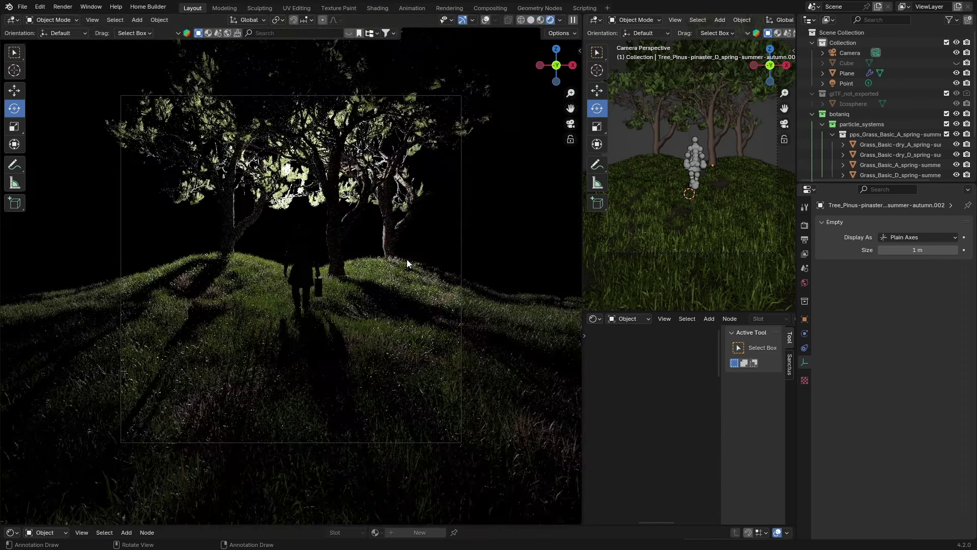
left_click(952, 64)
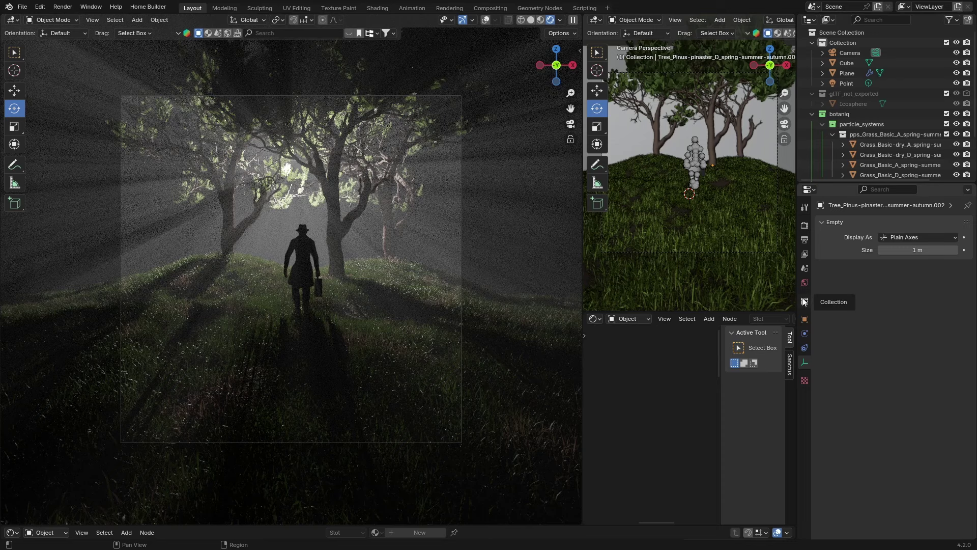
Step: Give the point light a saturated cyan colour and lower its power to 4000 W
left_click(844, 84)
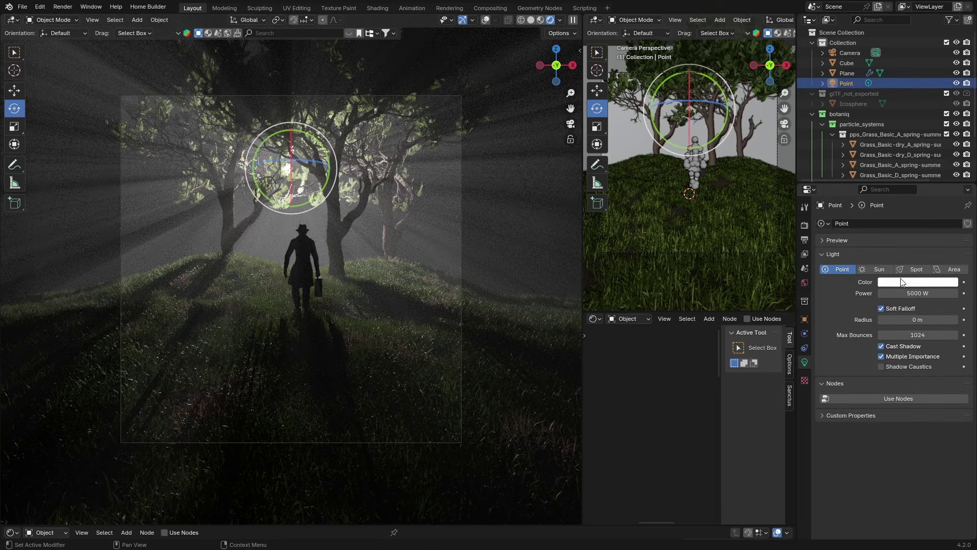
left_click(895, 282)
left_click_drag(901, 152, 904, 140)
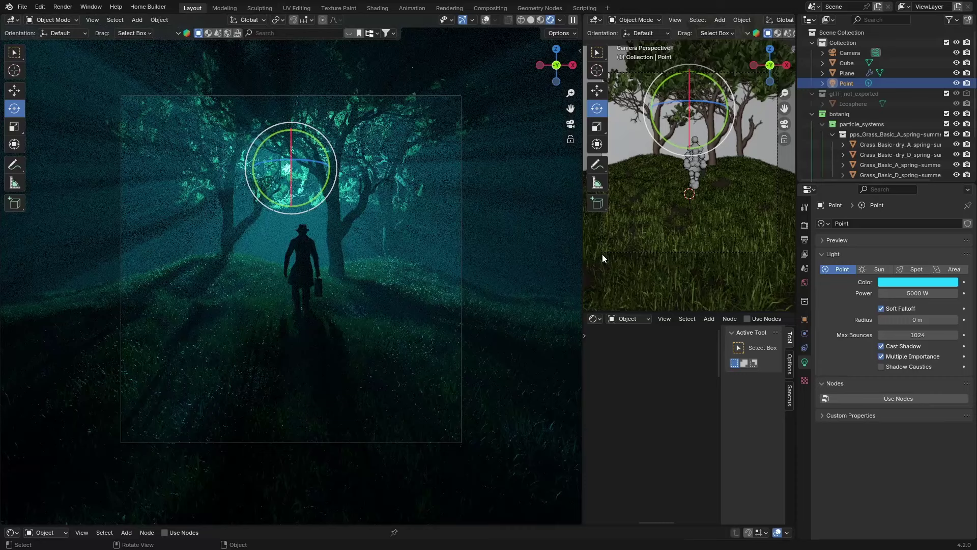
left_click(918, 293)
key("BackSpace")
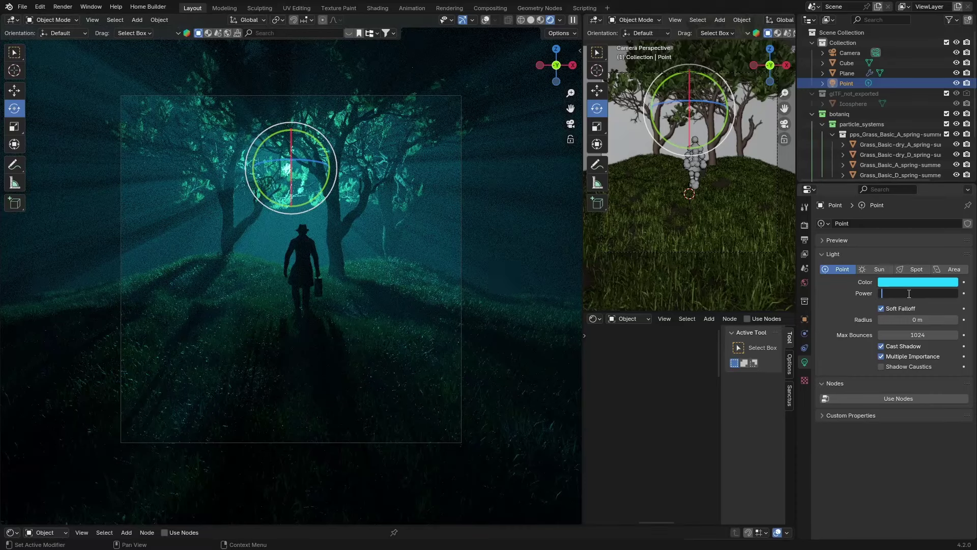
type("1000")
key("Return")
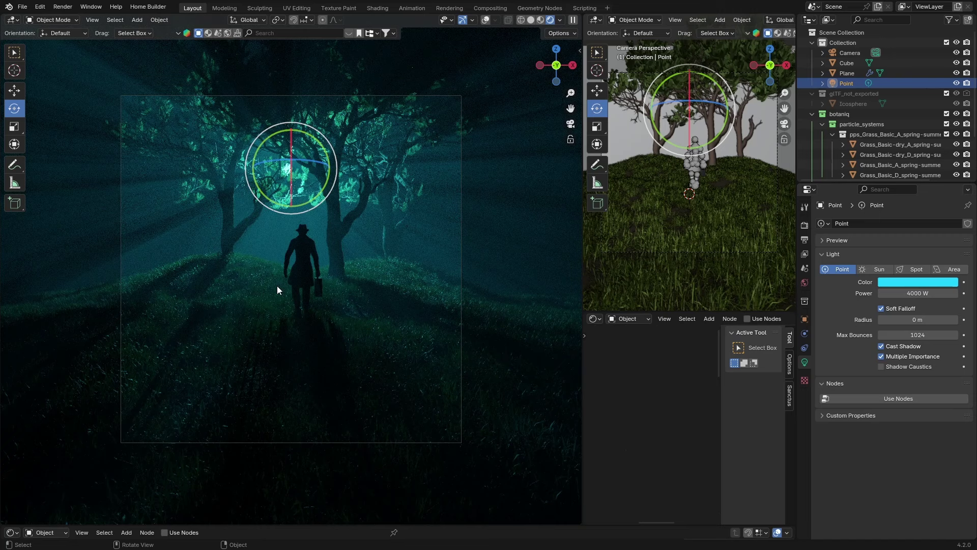
left_click(499, 164)
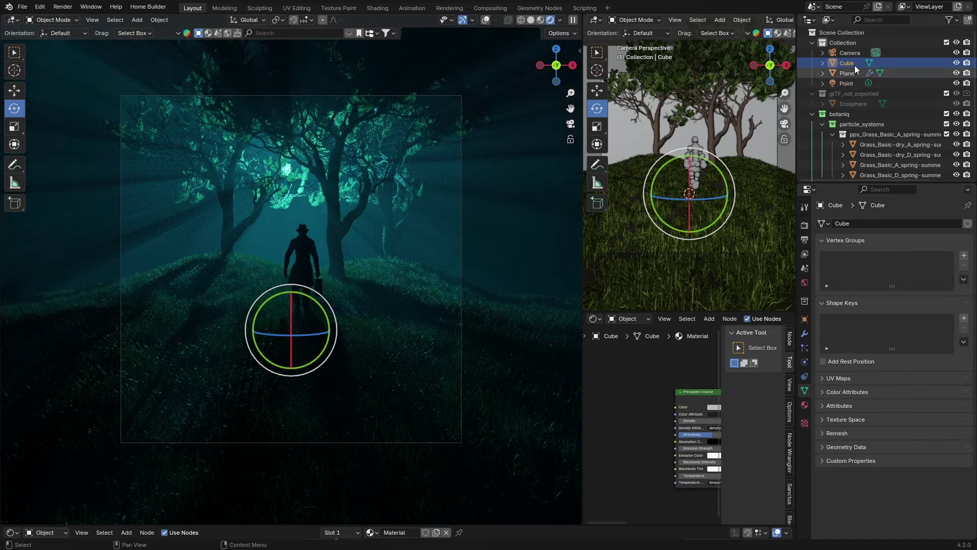
Step: Toggle overlays and switch to the Select Box tool to remove the rotate gizmo from the camera view
left_click(486, 20)
left_click(487, 19)
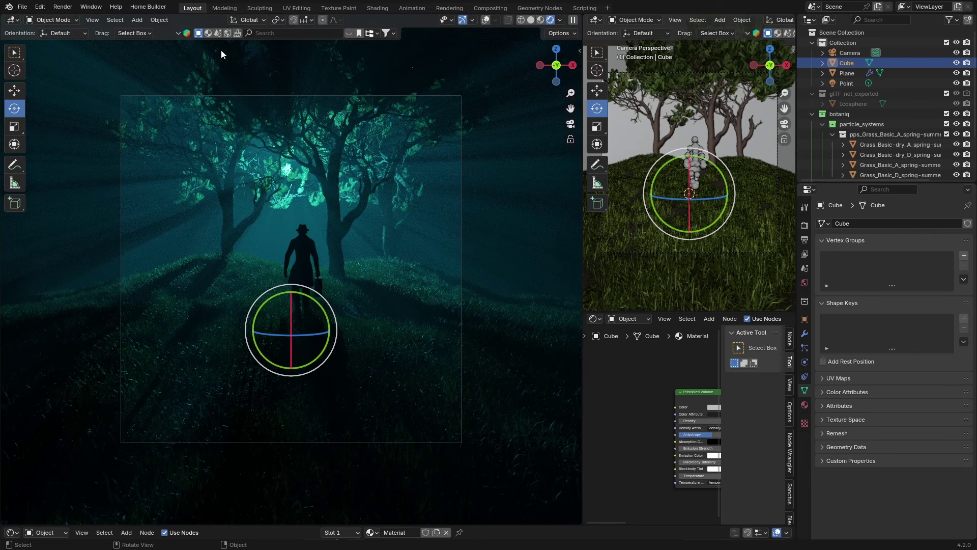
left_click(14, 53)
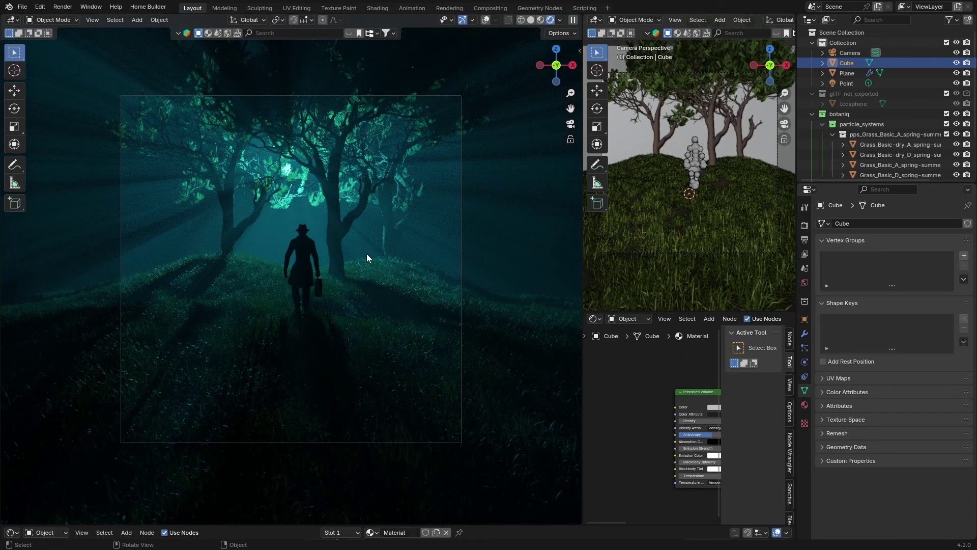
scroll(276, 106, "up", 1)
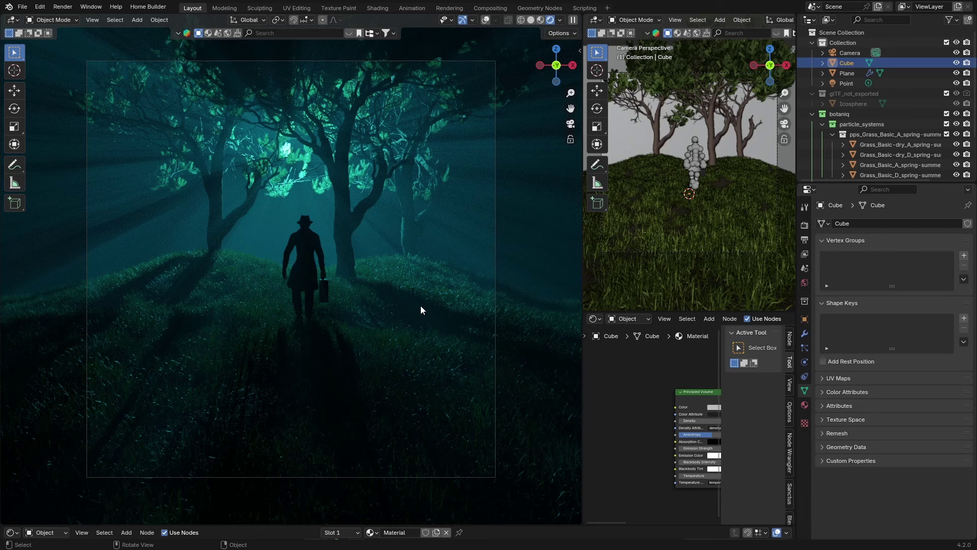
Step: Set the render engine to EEVEE in Render Properties, briefly comparing it against Cycles
left_click(805, 224)
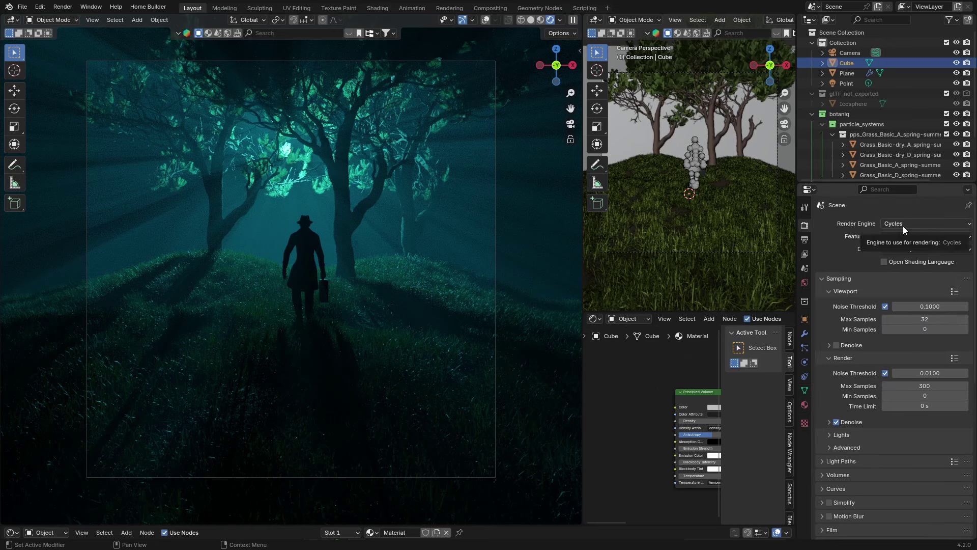
left_click(894, 226)
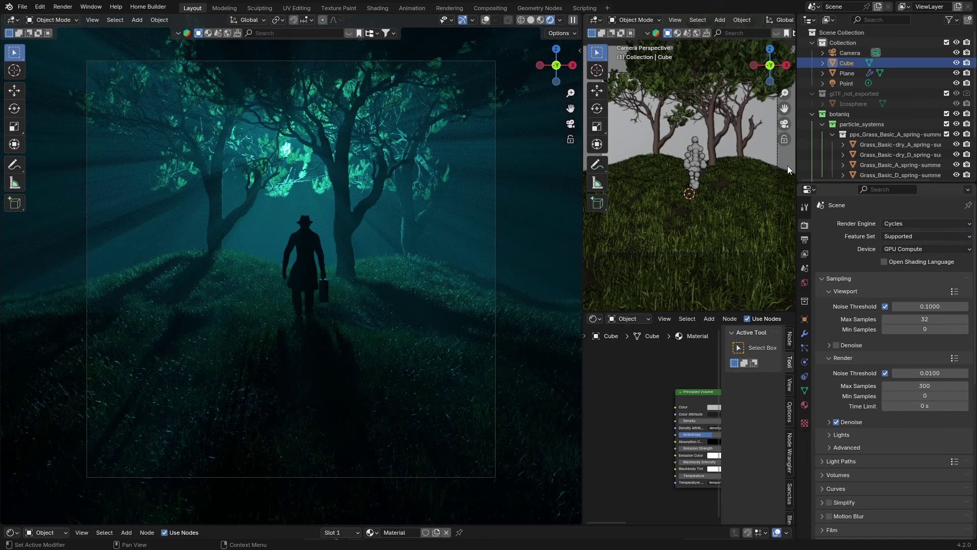
left_click(529, 21)
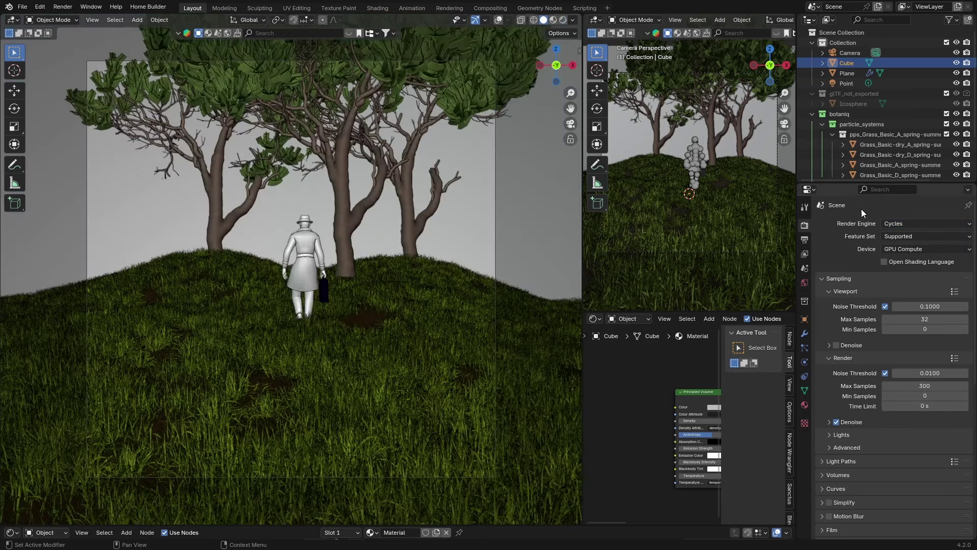
left_click(894, 224)
left_click(892, 237)
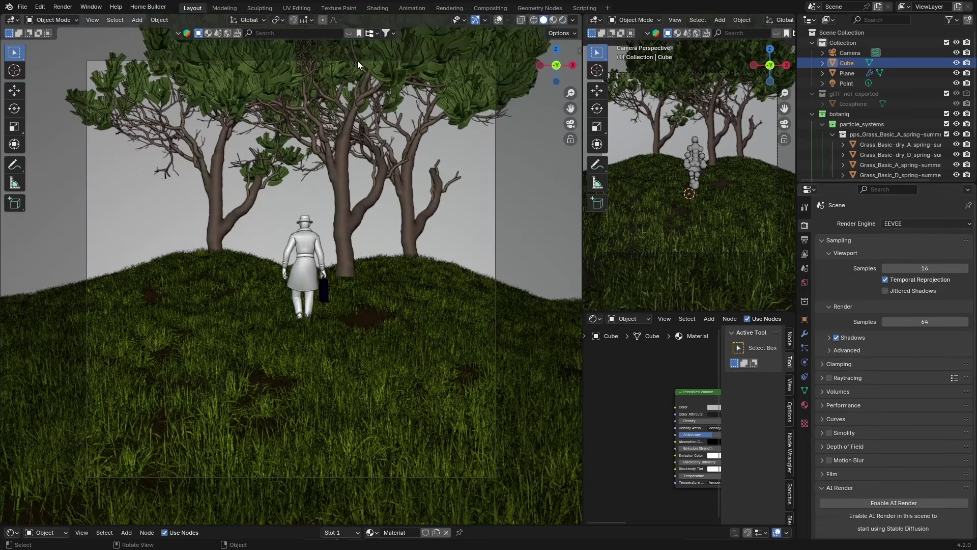
left_click(563, 21)
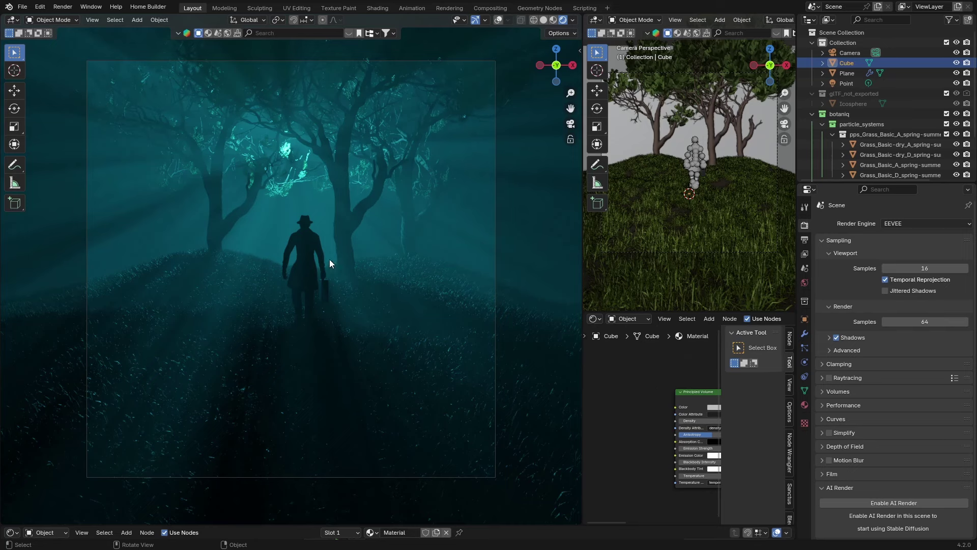
left_click(892, 225)
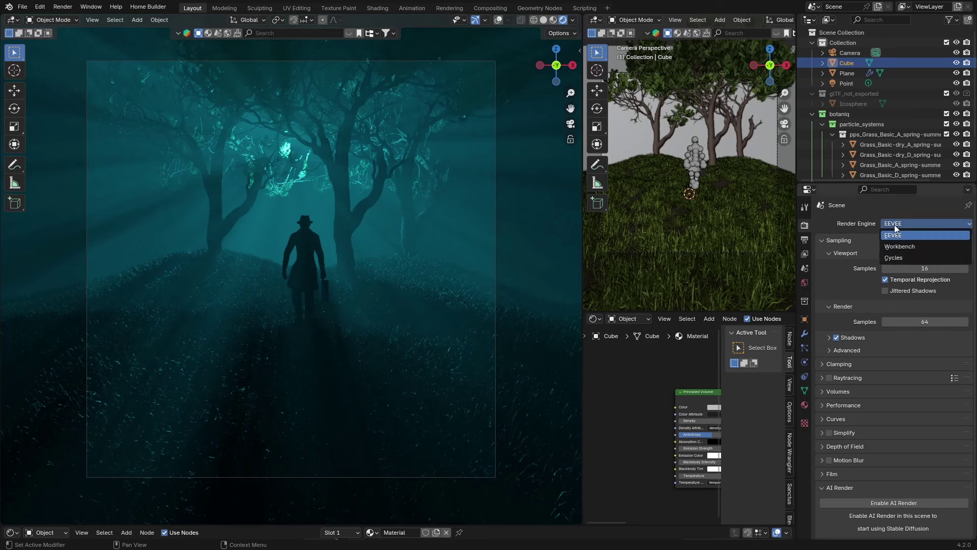
left_click(889, 258)
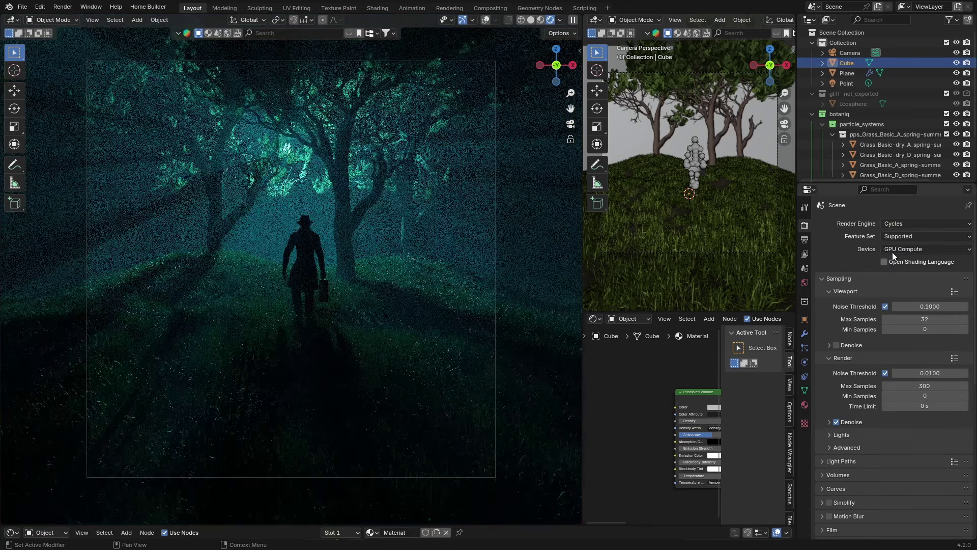
left_click(904, 224)
left_click(902, 236)
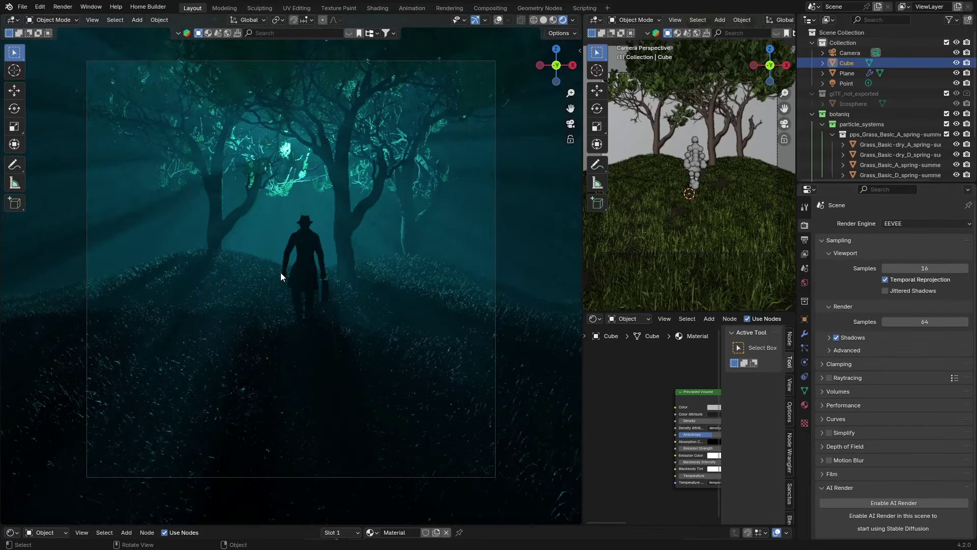
Step: Enable EEVEE raytracing and orbit around the cyan-lit foggy hillside
left_click(829, 378)
middle_click_drag(285, 296, 233, 300)
middle_click_drag(430, 271, 204, 268)
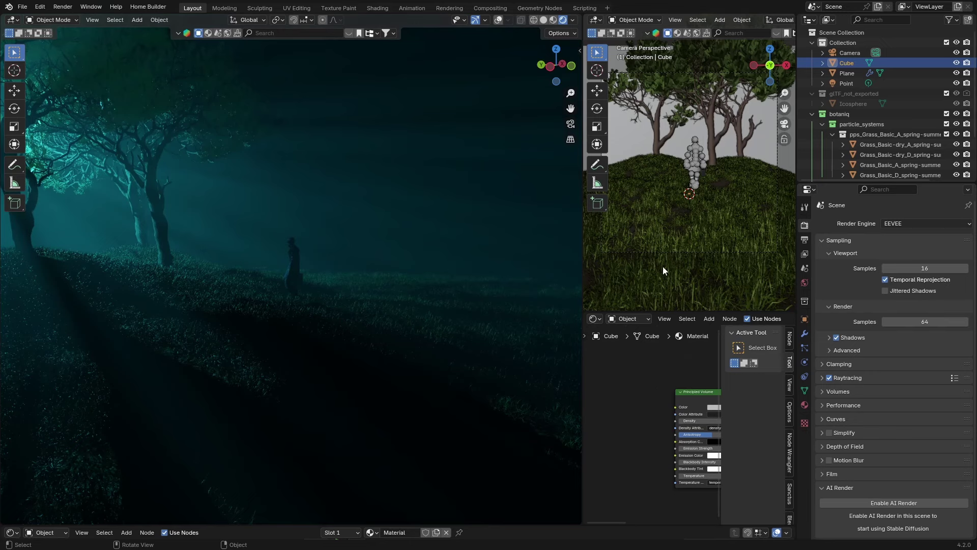
left_click(900, 224)
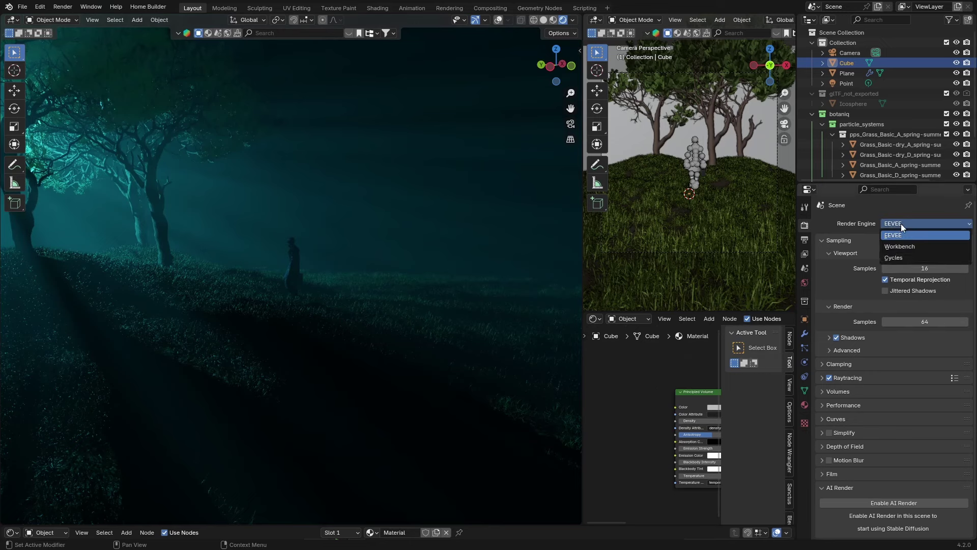
left_click(892, 257)
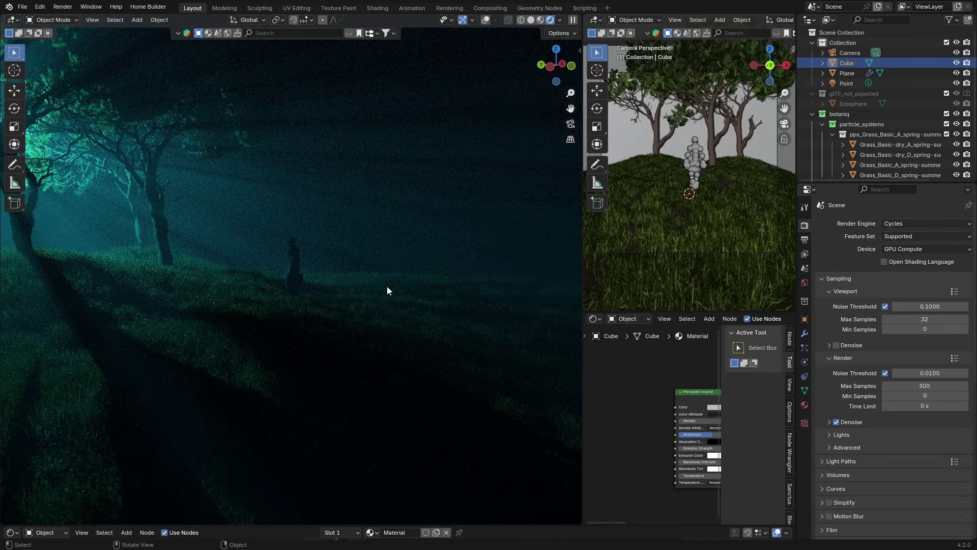
key("ctrl+z")
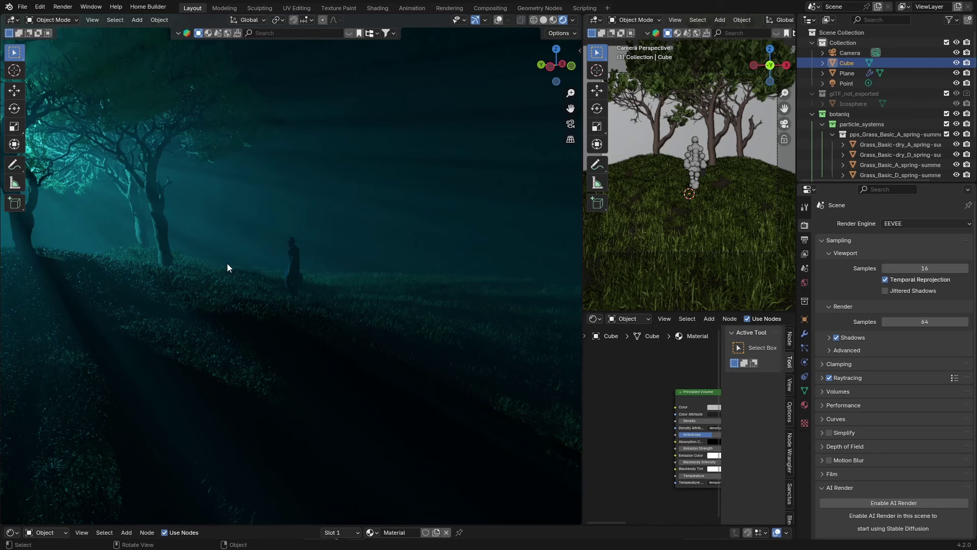
Step: Return the left view to the camera framing and open the Render Engine list
left_click(564, 123)
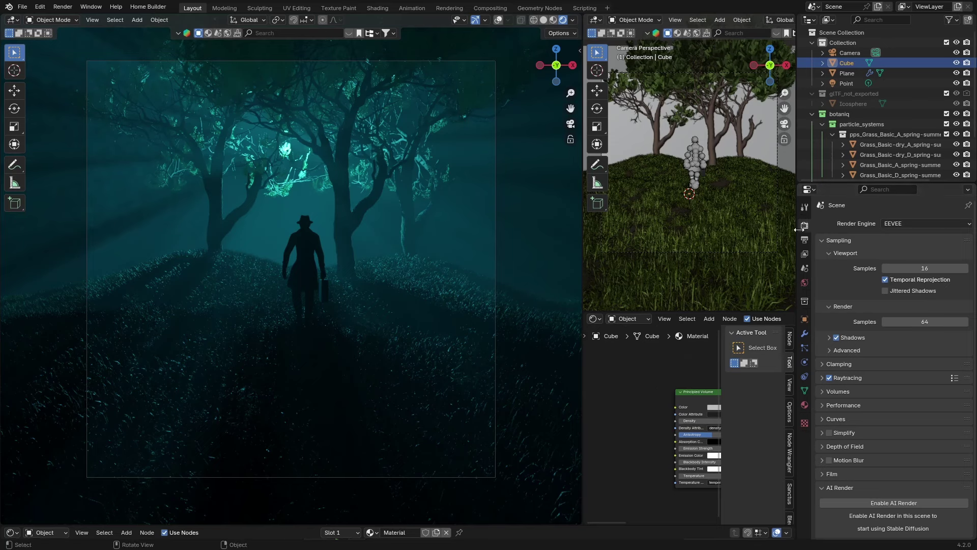
left_click(887, 223)
Step: Choose Cycles as the render engine and let the GPU viewport render converge
left_click(893, 257)
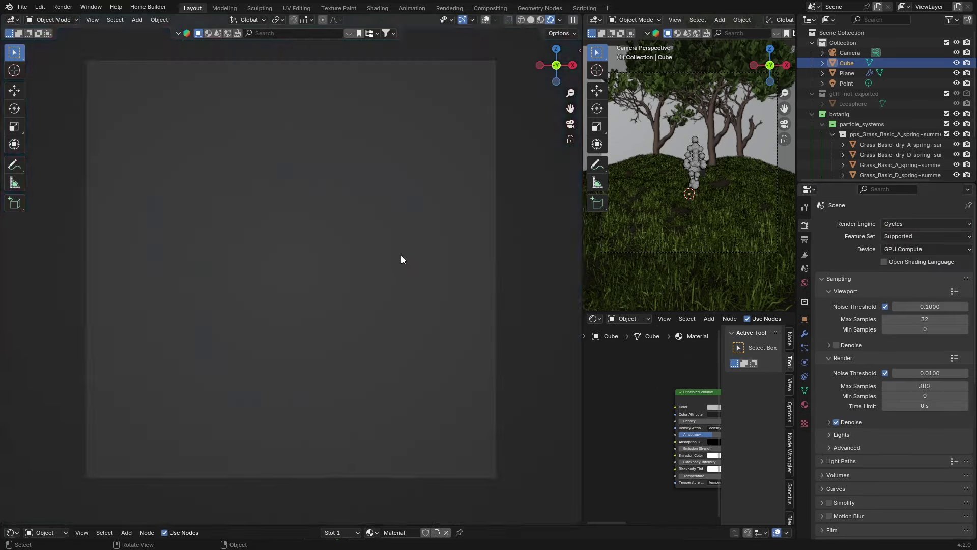